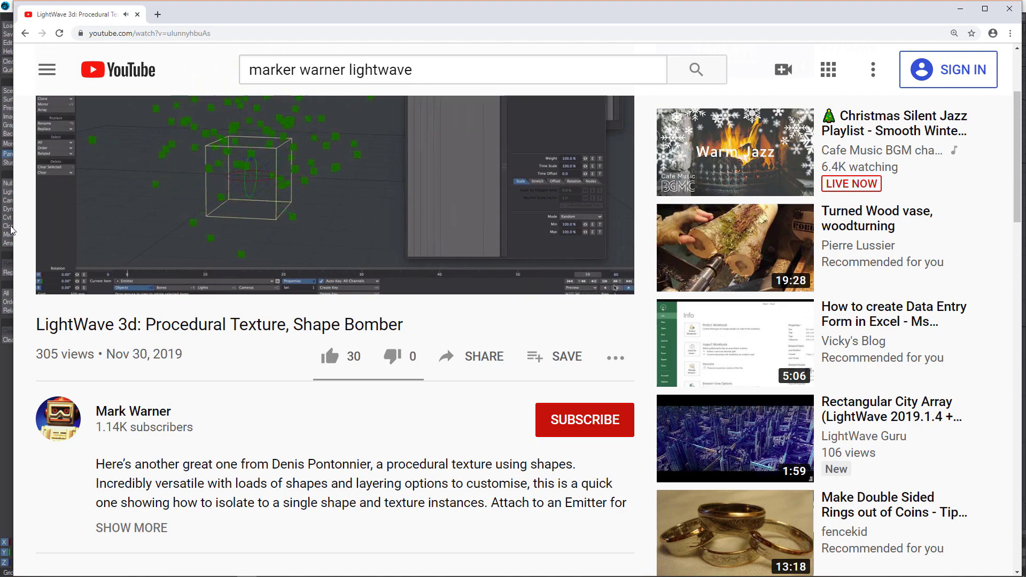
Switch to LightWave Layout and open the creation settings for a new Ground Plane object.
click(69, 276)
click(312, 572)
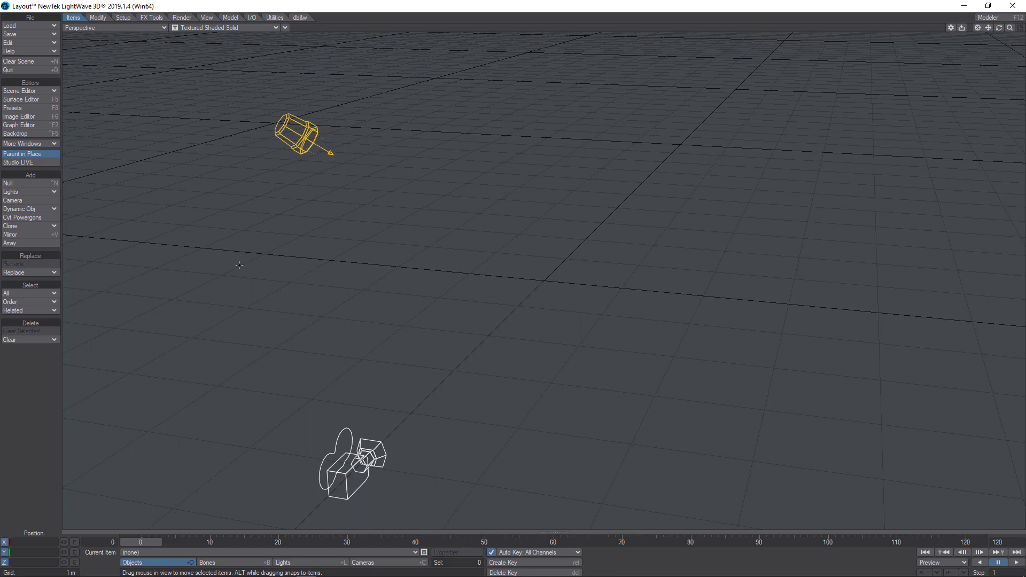
click(231, 17)
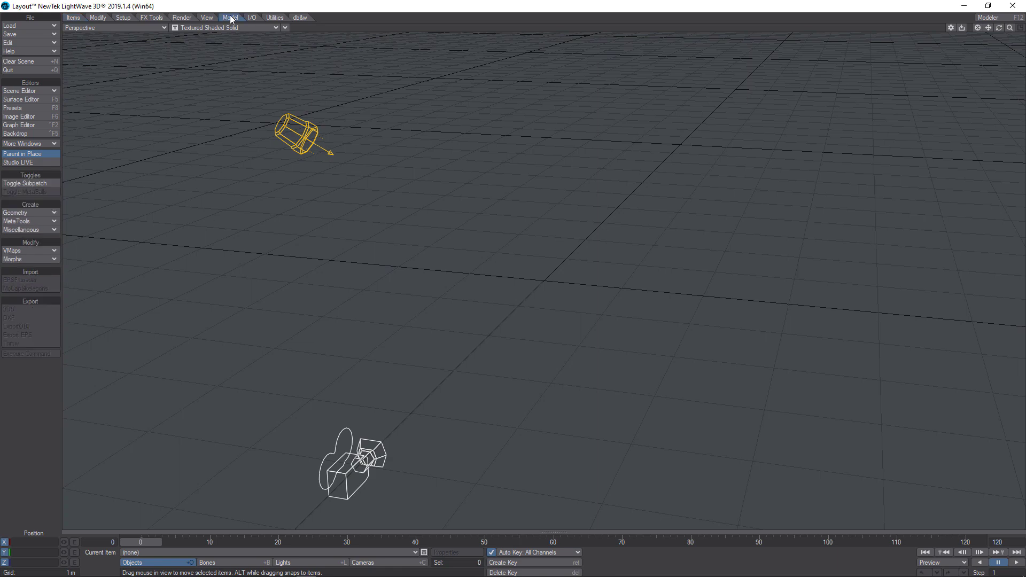
click(35, 212)
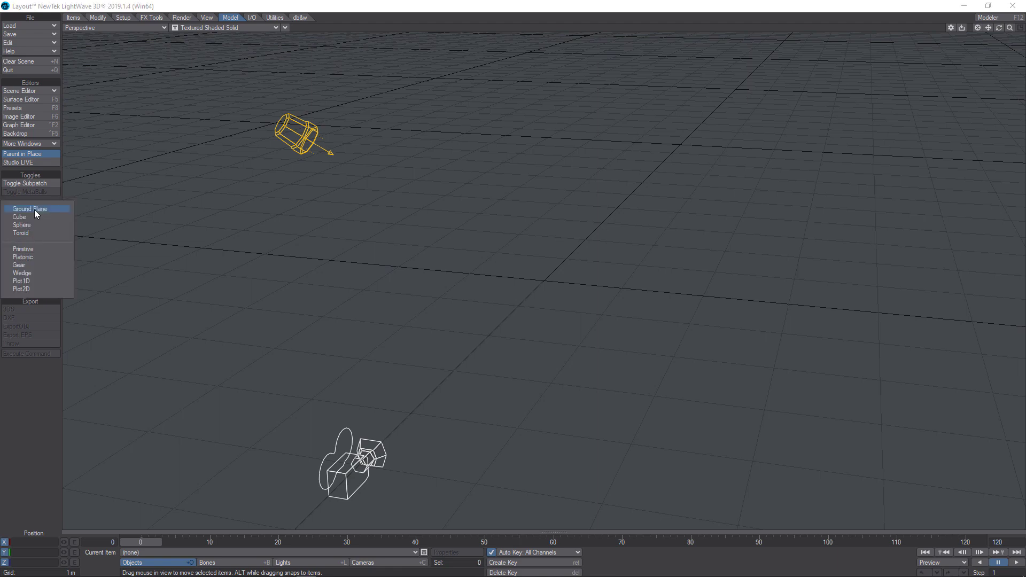
click(34, 210)
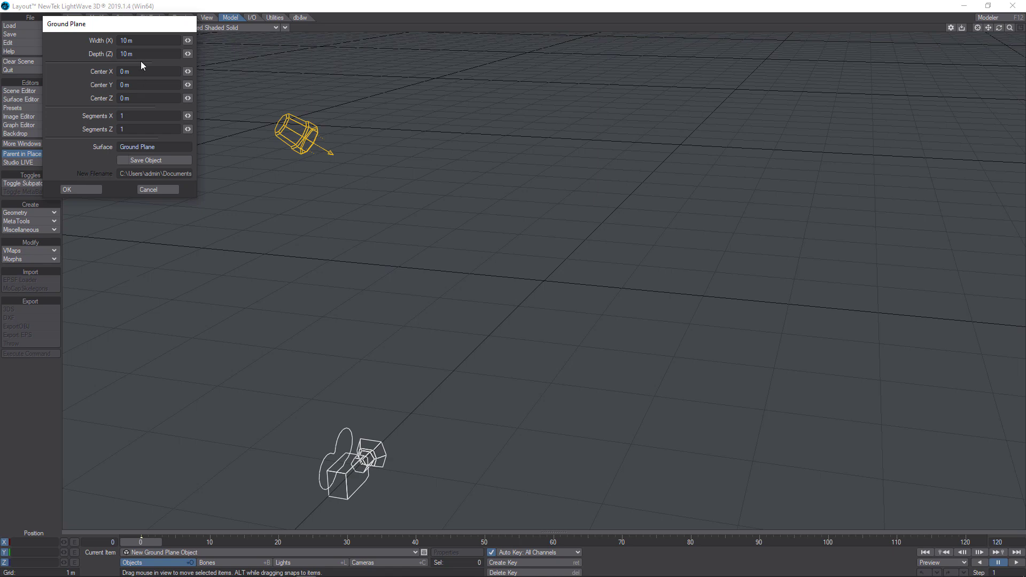
Create the ground plane with width and depth of 0.1 m (100 mm) and the Save Object option enabled.
click(119, 40)
key(BackSpace)
text(.1)
key(Tab)
key(BackSpace)
text(.1)
click(313, 215)
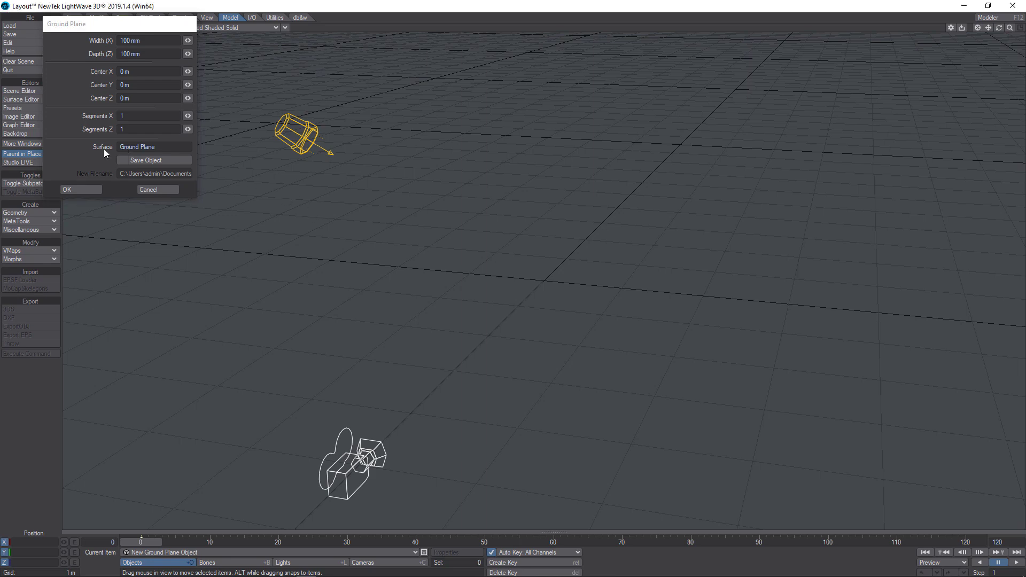
click(121, 161)
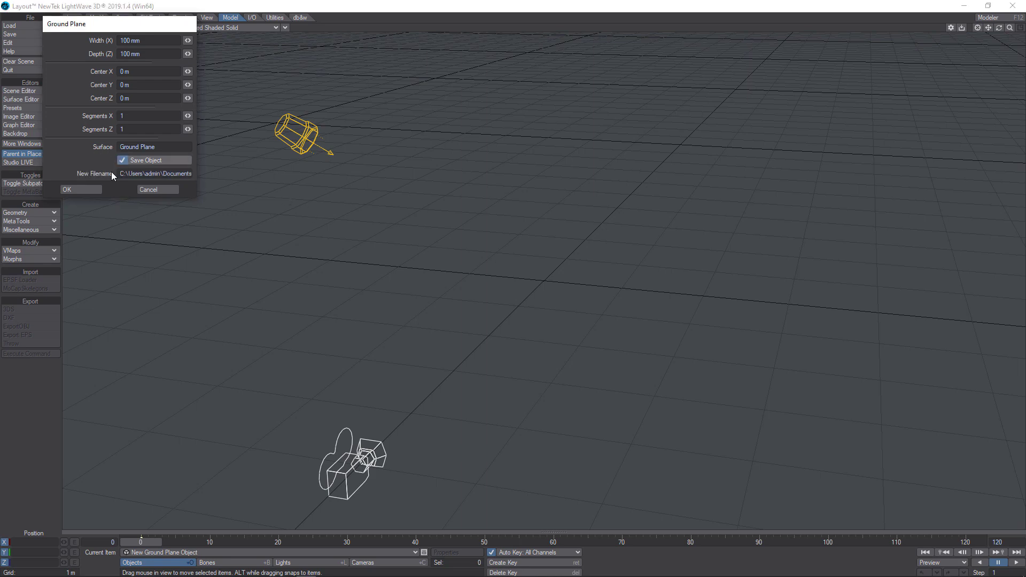
click(95, 190)
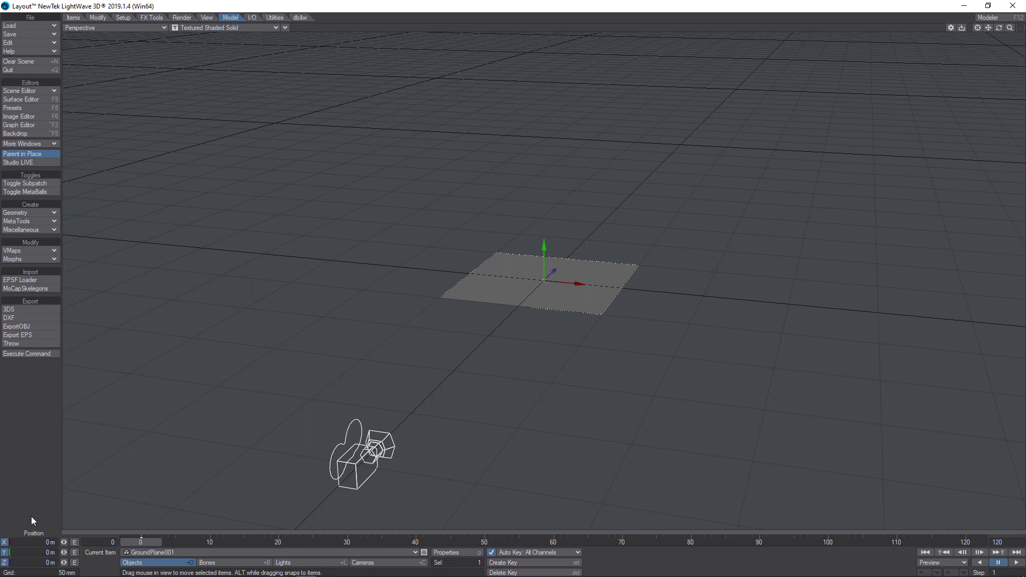
Rotate the ground plane to a pitch of about -24.7°.
key(y)
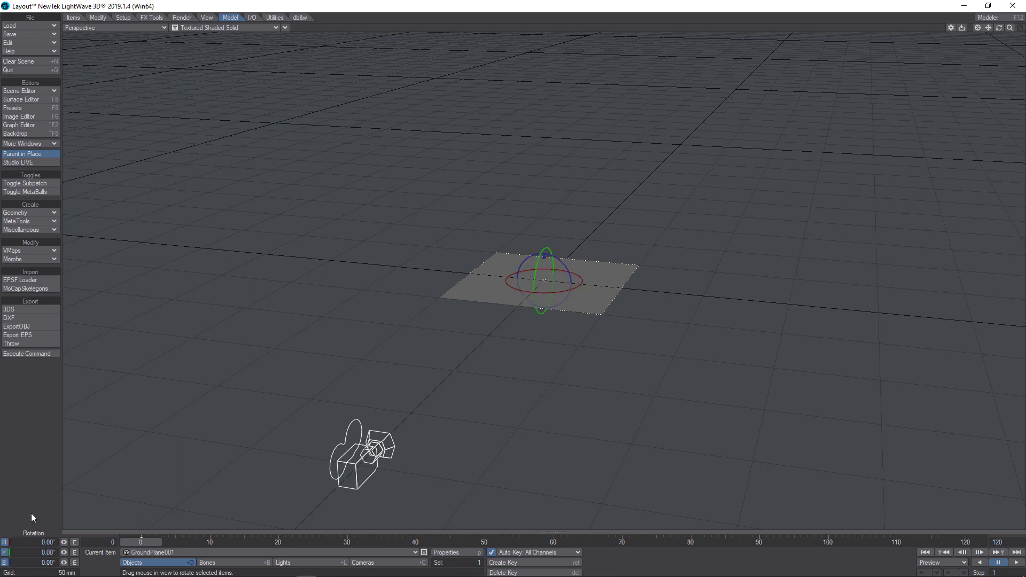
drag(64, 556, 63, 557)
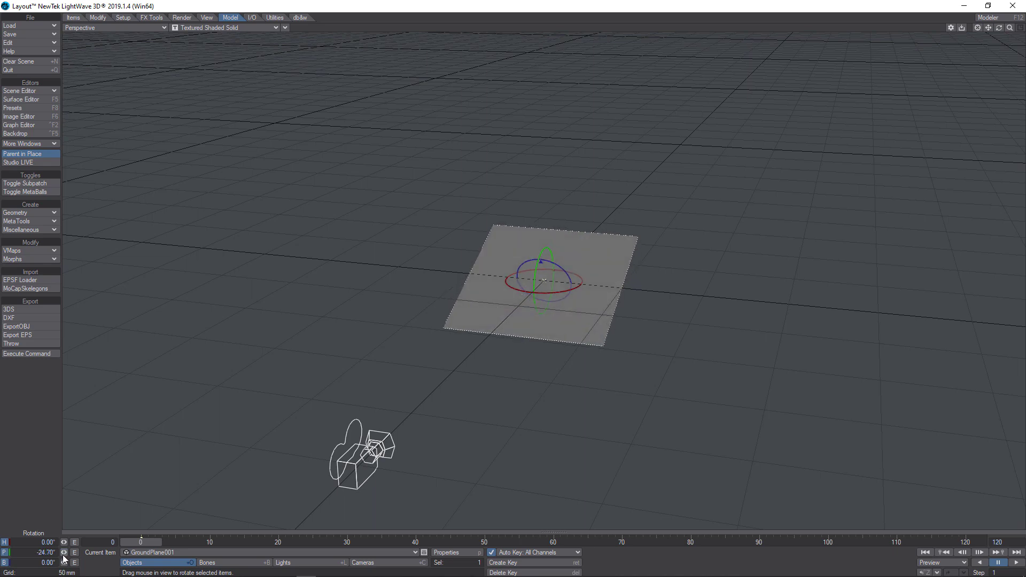
Set the ground plane surface's colour to blue (62, 111, 255) and make the surface double sided.
click(34, 98)
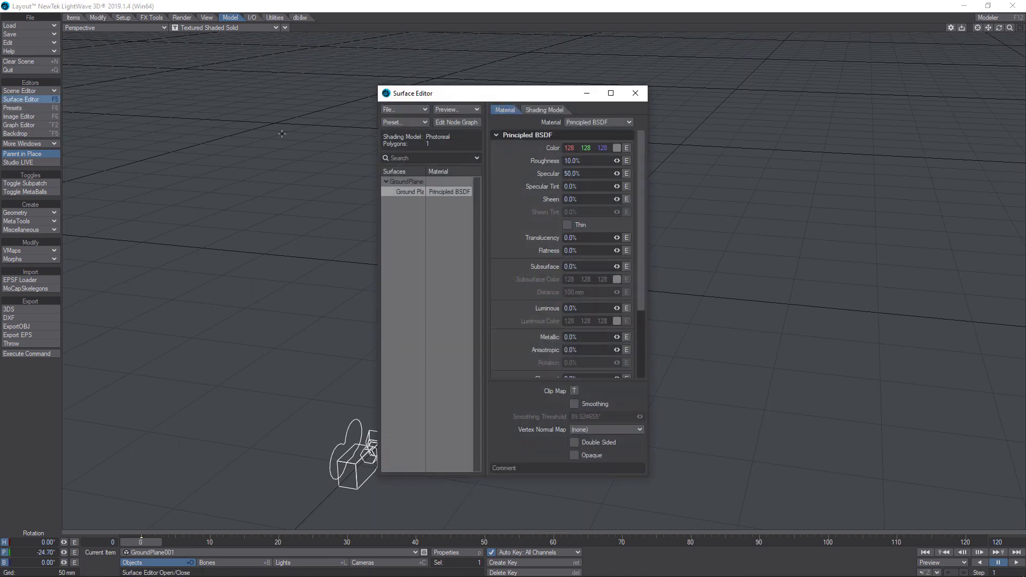
click(612, 94)
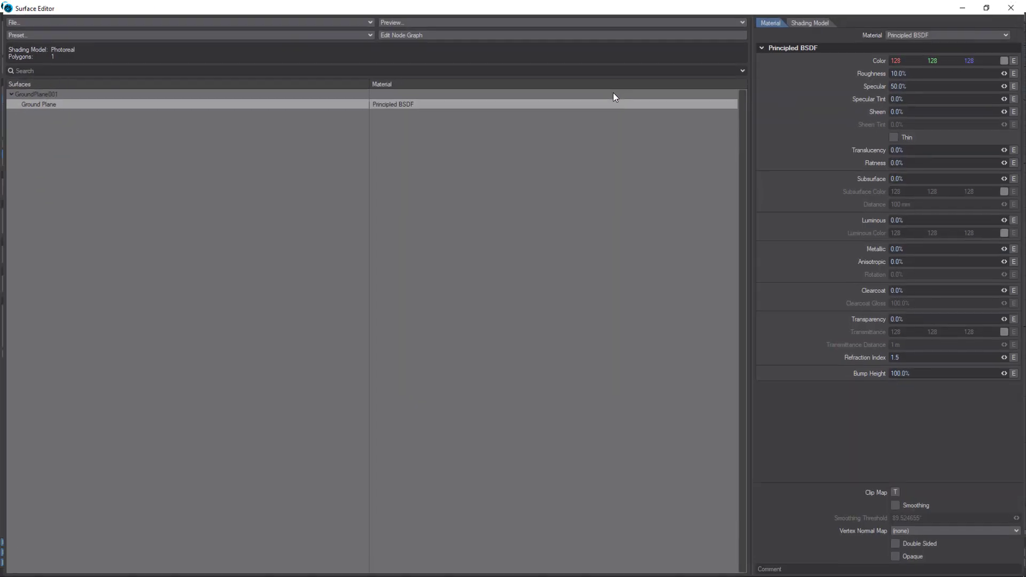
click(989, 6)
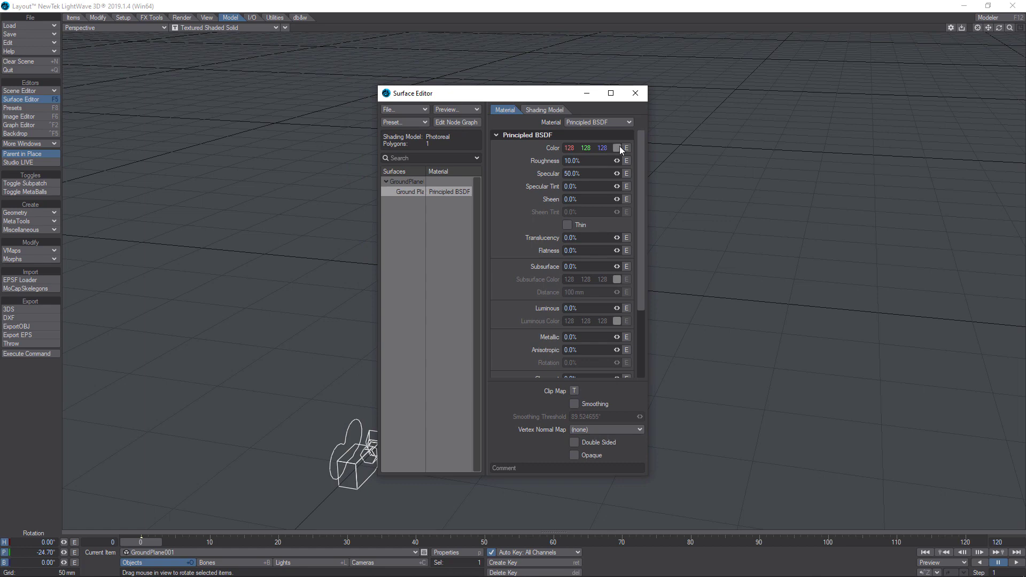
click(616, 148)
click(198, 267)
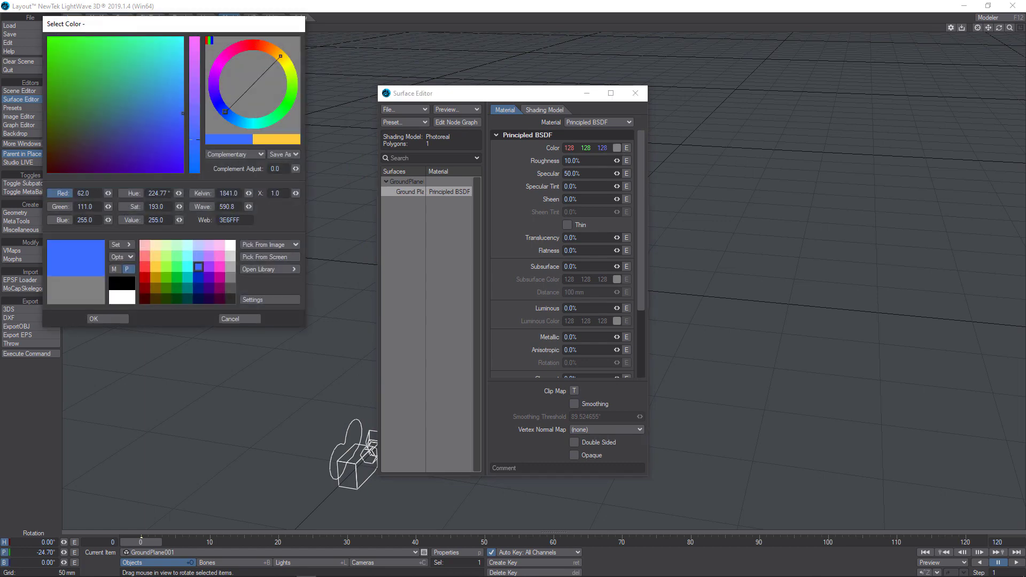
click(107, 316)
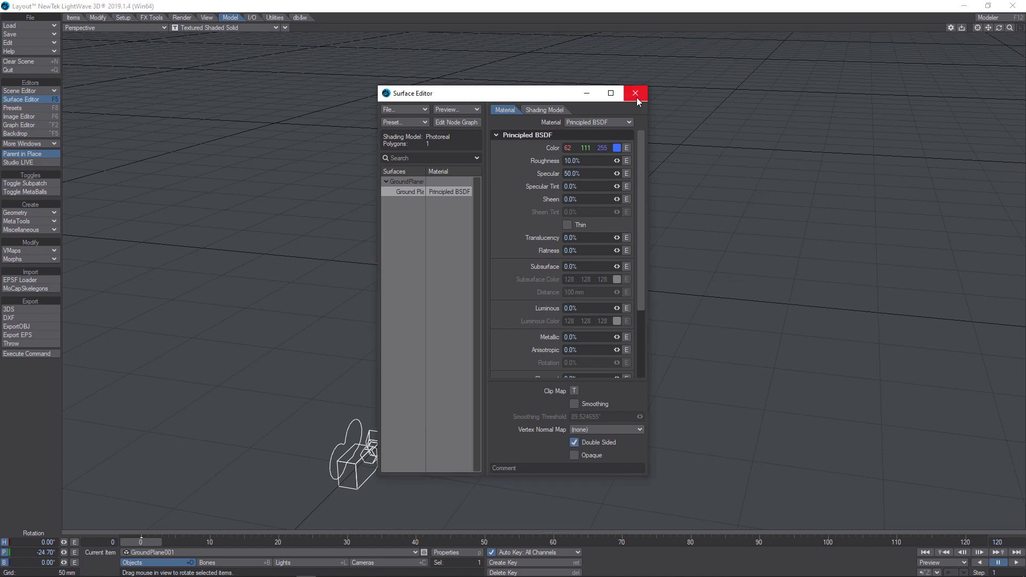
click(636, 94)
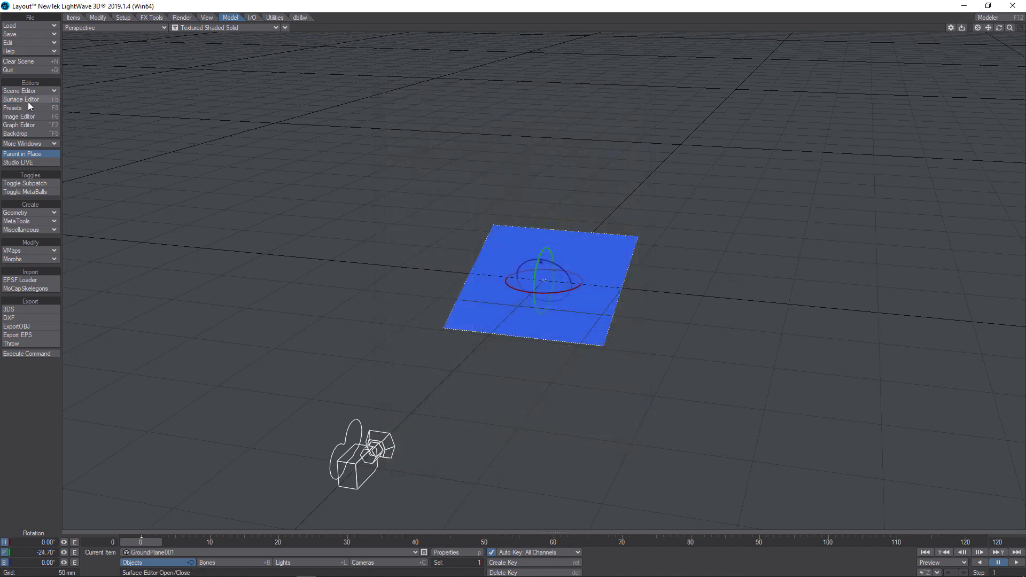
Locate the Shape Bomber node among the Rman Collect 2D Textures in the ground plane surface's node graph.
click(28, 100)
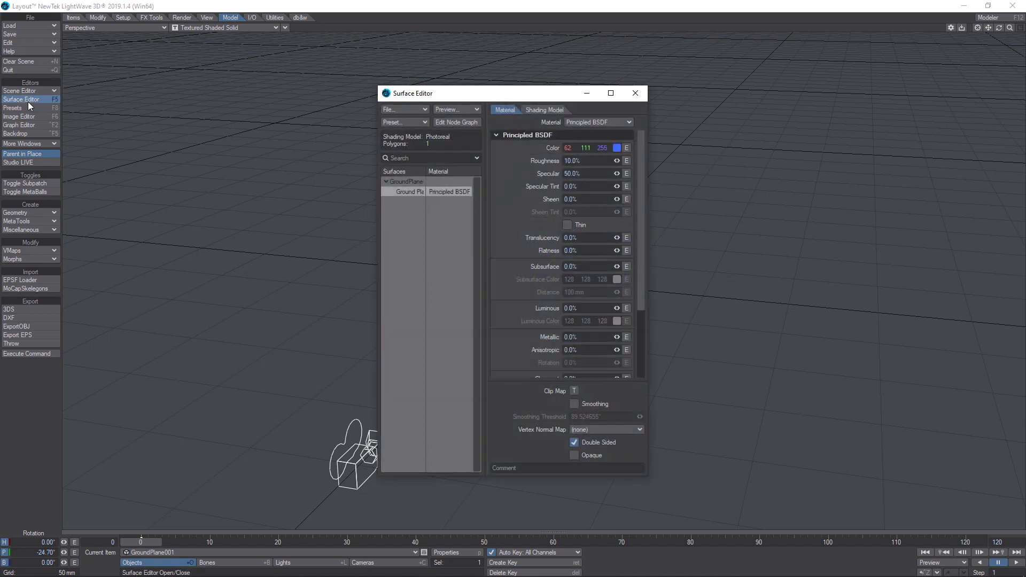
click(450, 122)
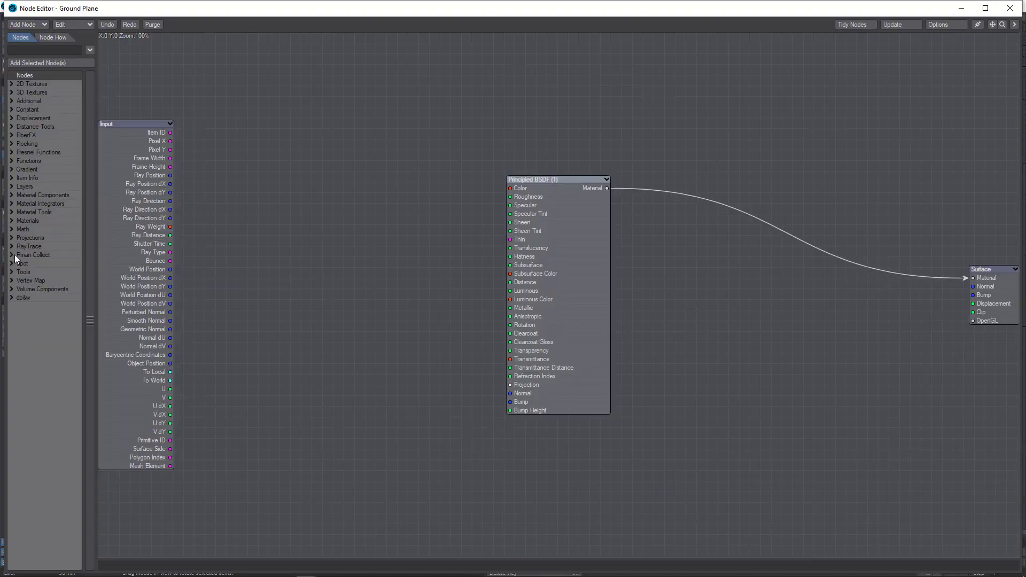
click(13, 255)
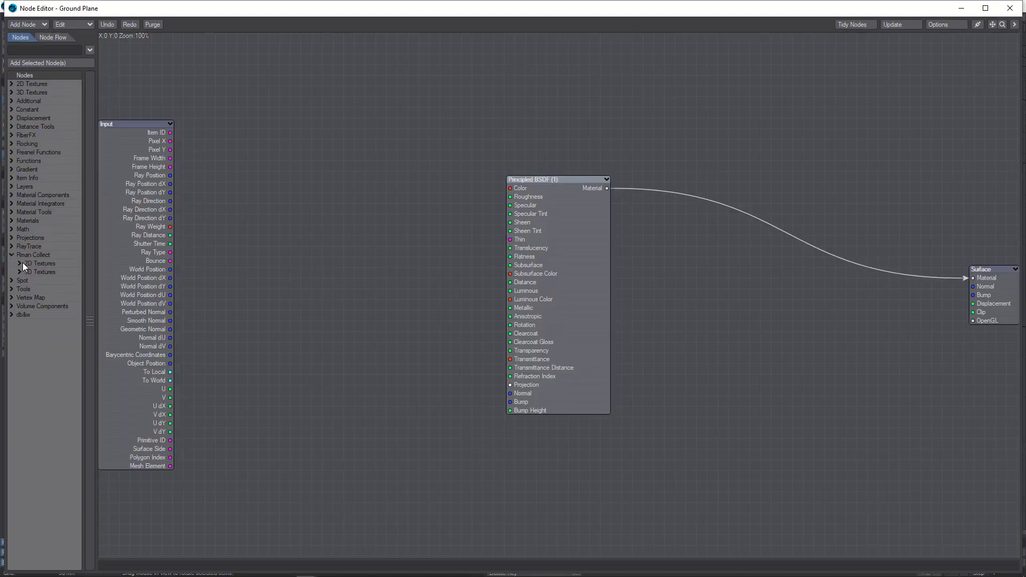
click(18, 265)
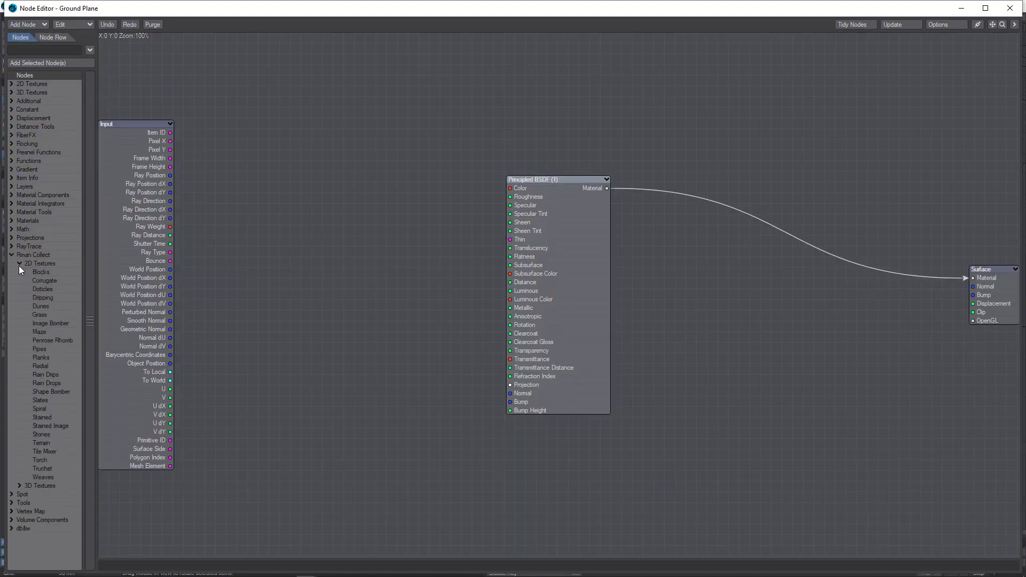
click(59, 391)
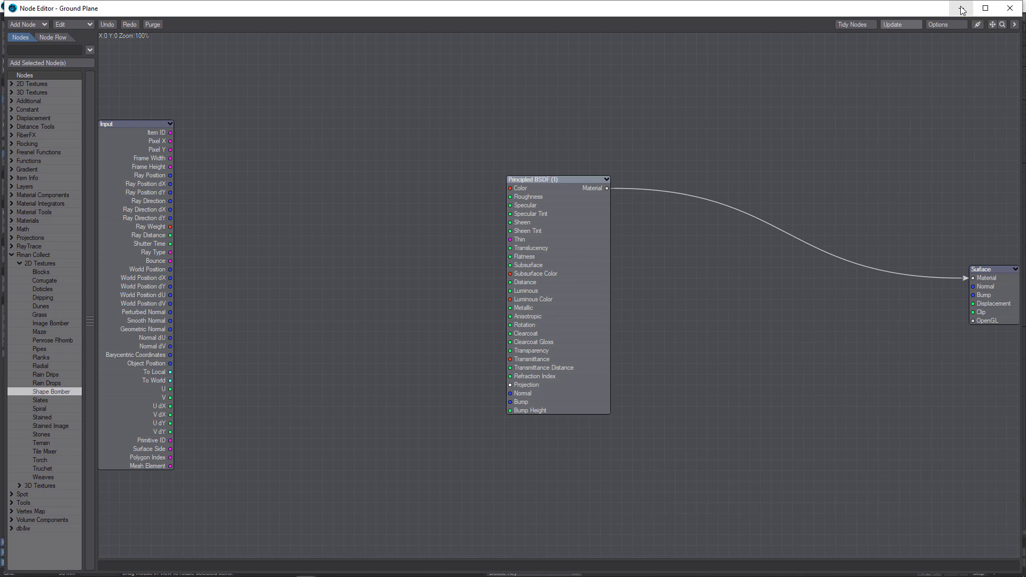
click(1010, 8)
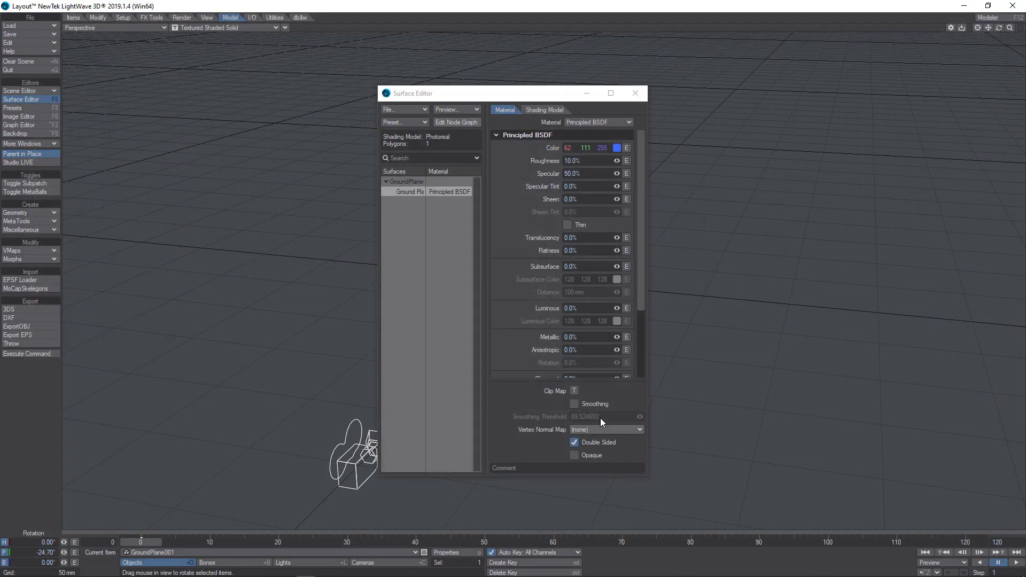
Add a clip map to the ground plane surface using a Procedural Texture layer of type Shape Bomber.
click(574, 391)
drag(540, 156, 327, 154)
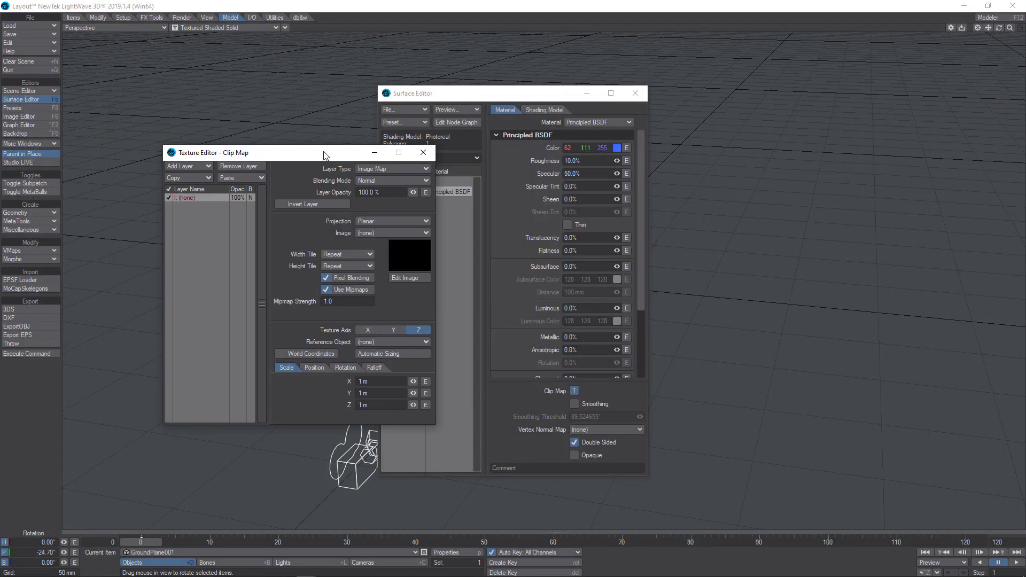
click(426, 173)
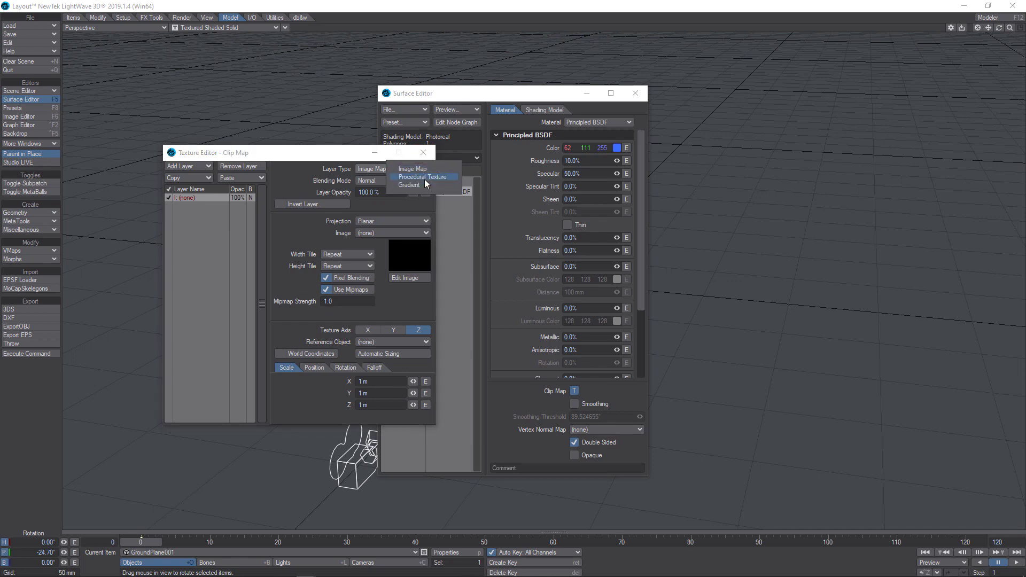
click(426, 180)
click(426, 222)
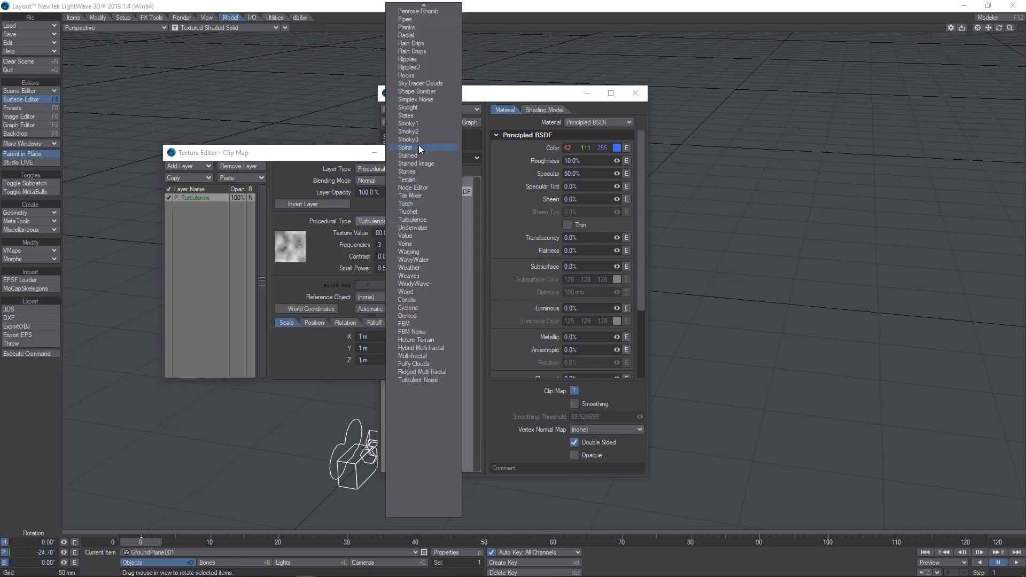
click(417, 92)
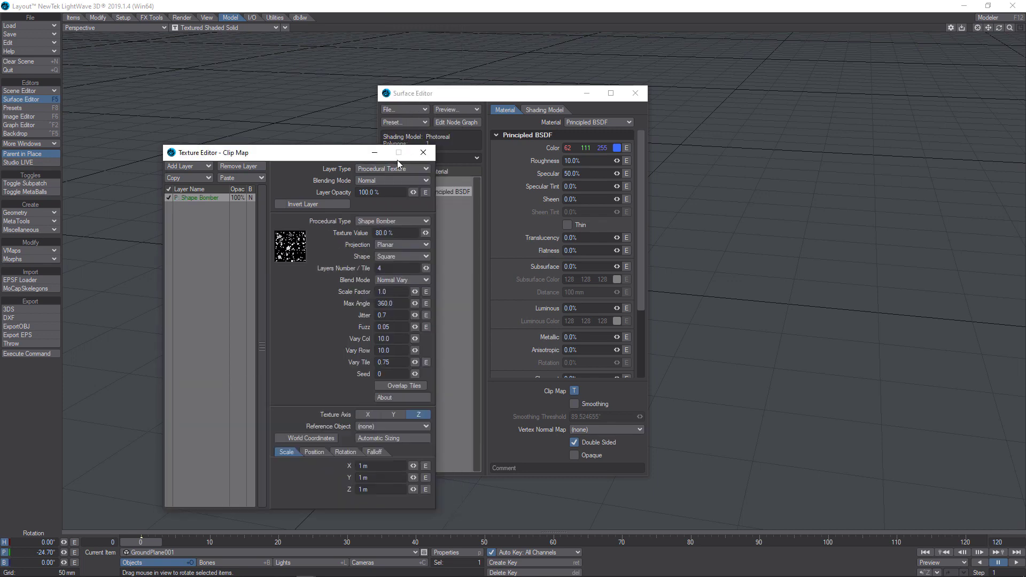
drag(325, 160, 267, 94)
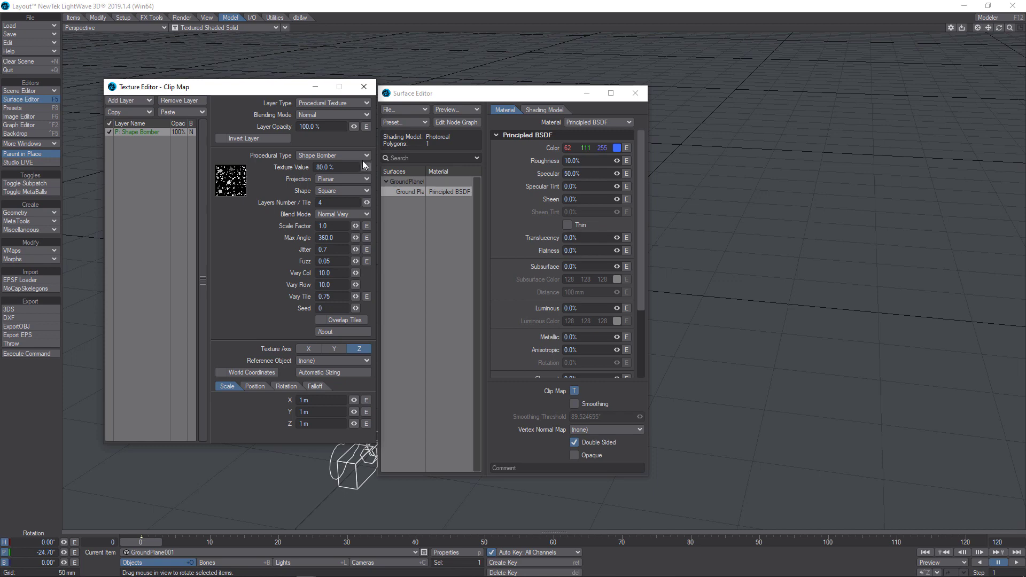
Set the Shape Bomber's shape to Star-Six and its texture value to 100%, keeping the black texture background.
click(368, 191)
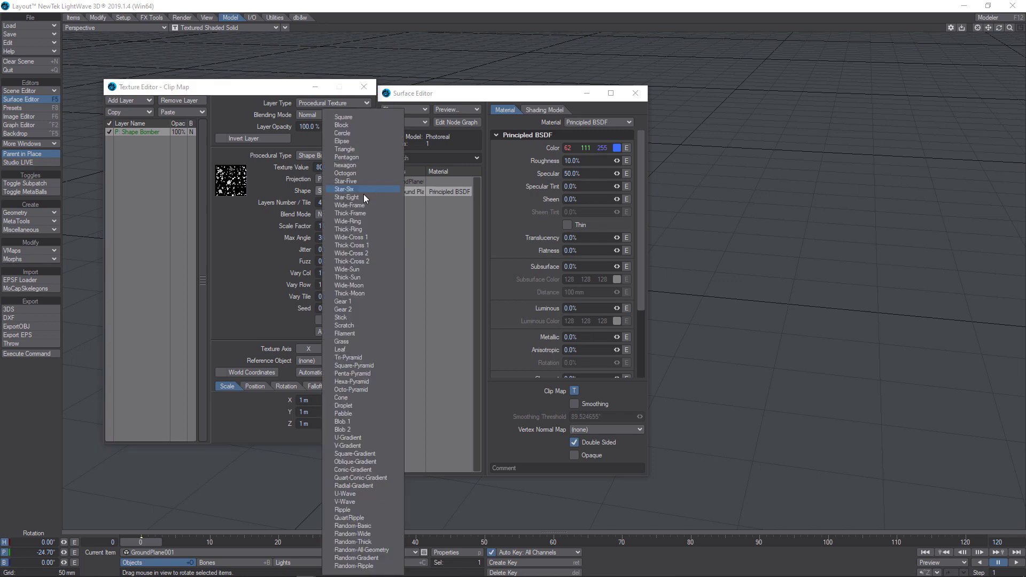
click(362, 189)
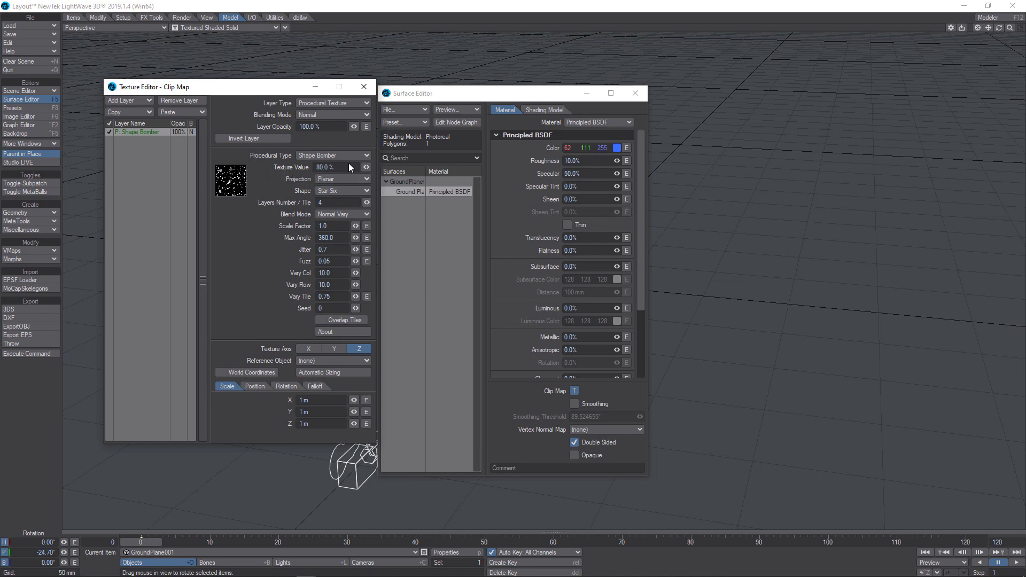
drag(366, 171, 377, 171)
click(231, 185)
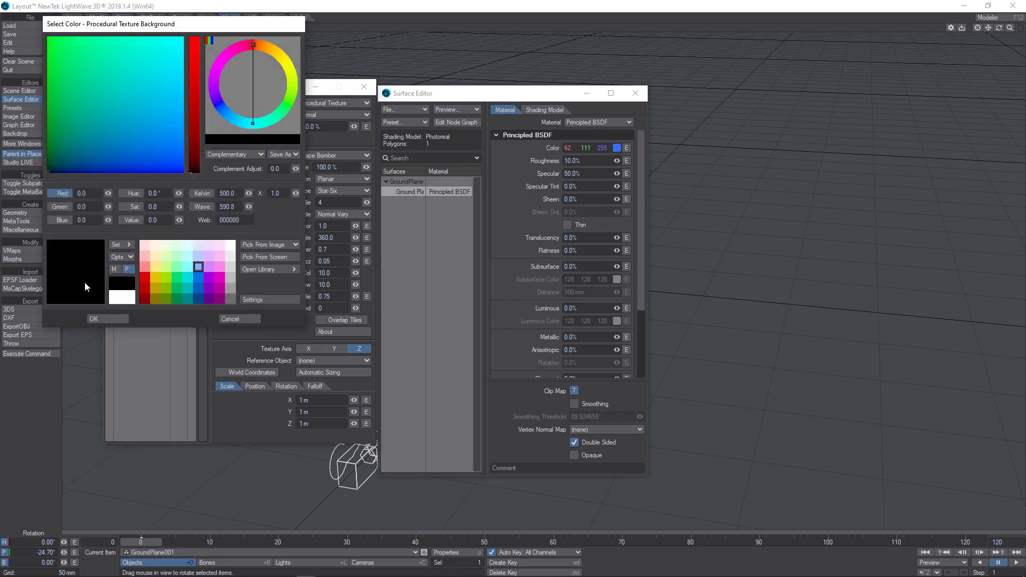
click(117, 319)
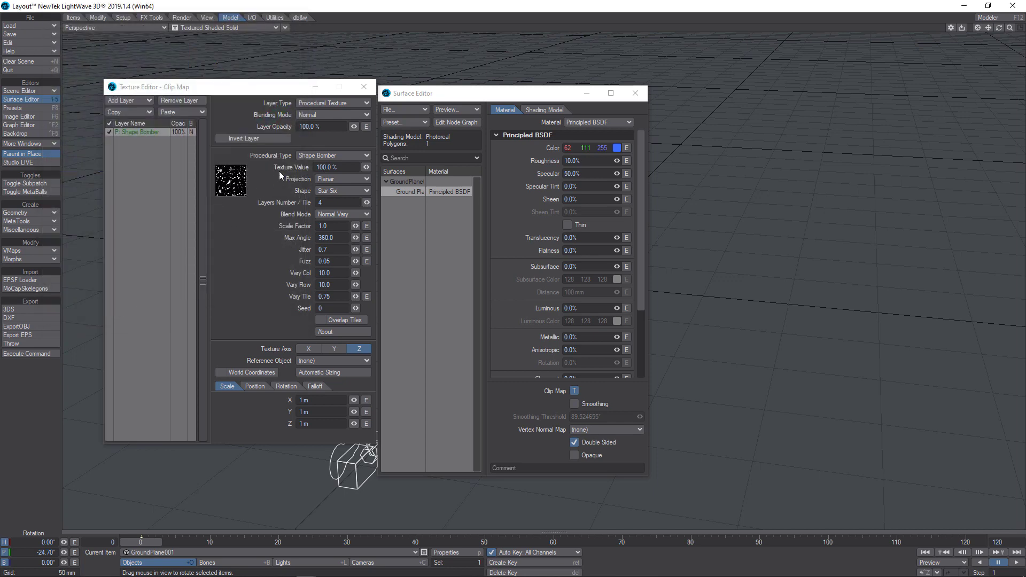
Set the Shape Bomber to 1 layer per tile, blend mode Single and texture axis Y, and uncover the plane.
drag(348, 201, 291, 202)
text(1)
click(368, 214)
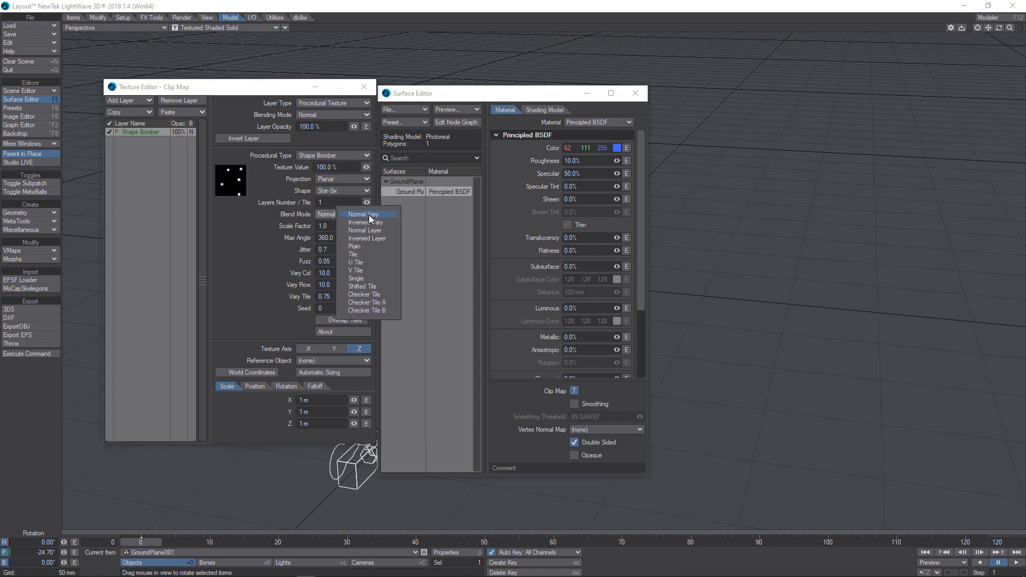
click(363, 281)
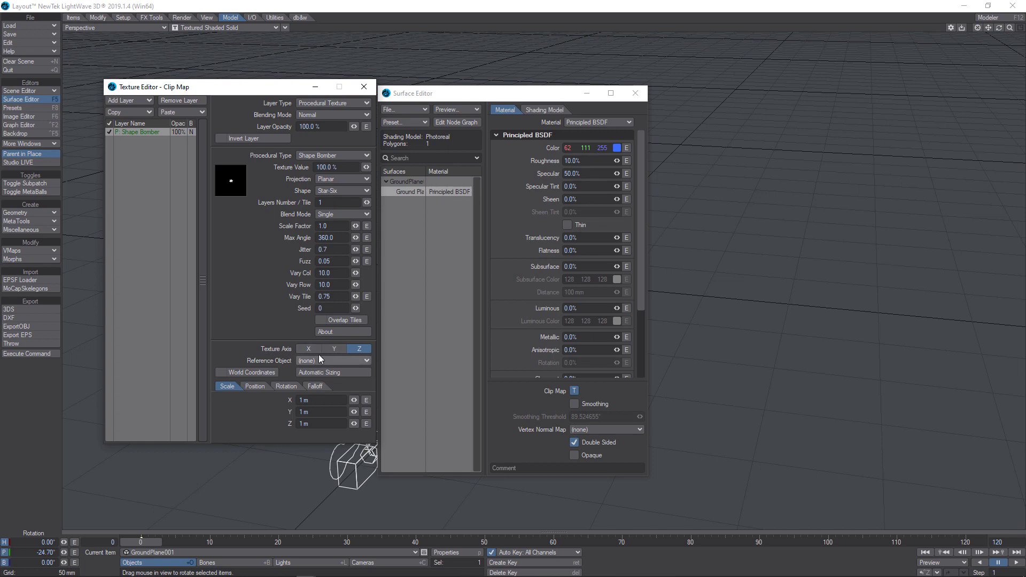
click(335, 349)
drag(247, 87, 809, 119)
drag(517, 99, 265, 89)
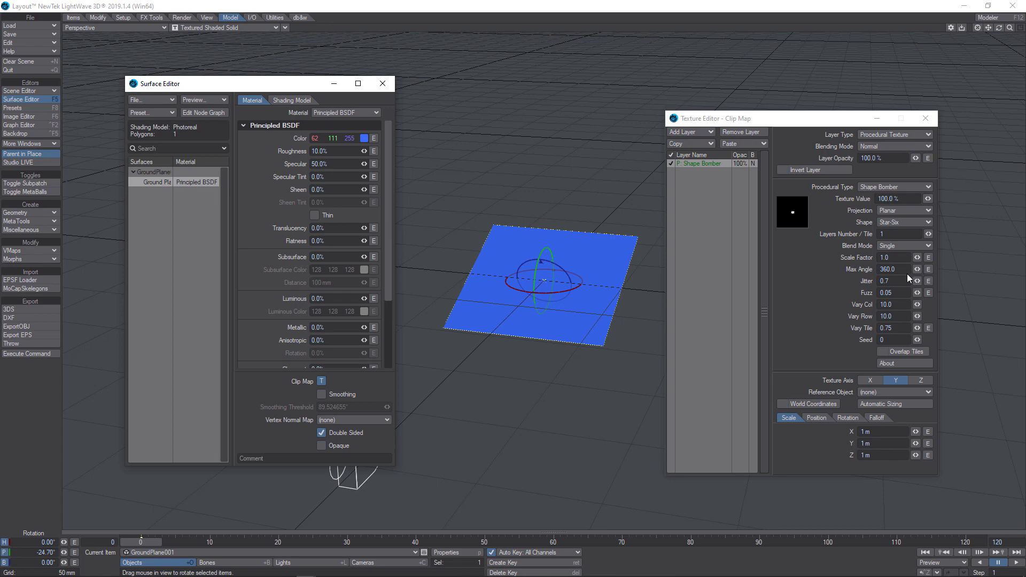
Set the Shape Bomber's scale factor to 0.2.
click(903, 257)
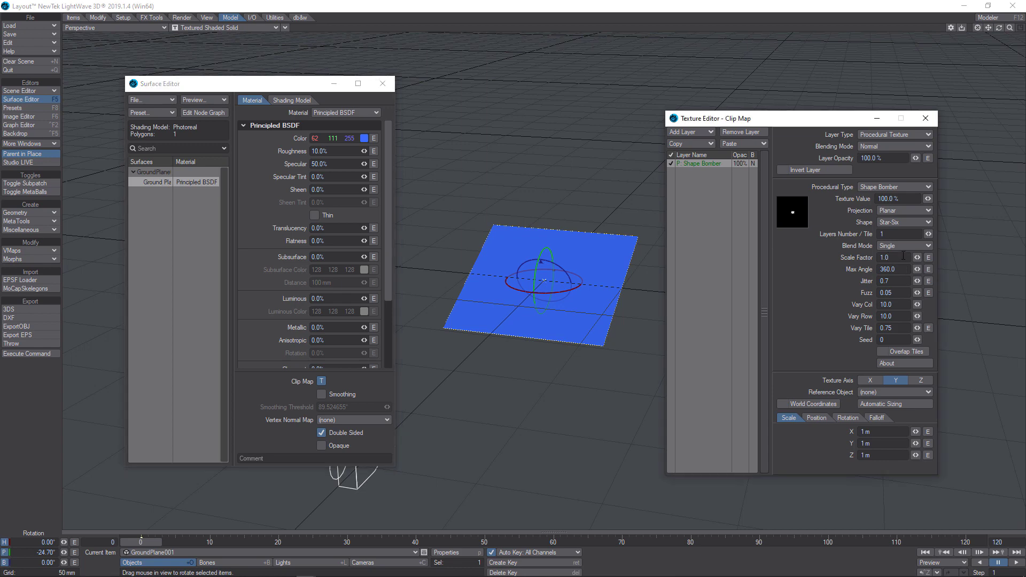
drag(903, 257, 797, 256)
key(BackSpace)
text(.2)
key(Tab)
Switch the viewport to VPR rendering and invert the Shape Bomber clip map layer.
click(275, 28)
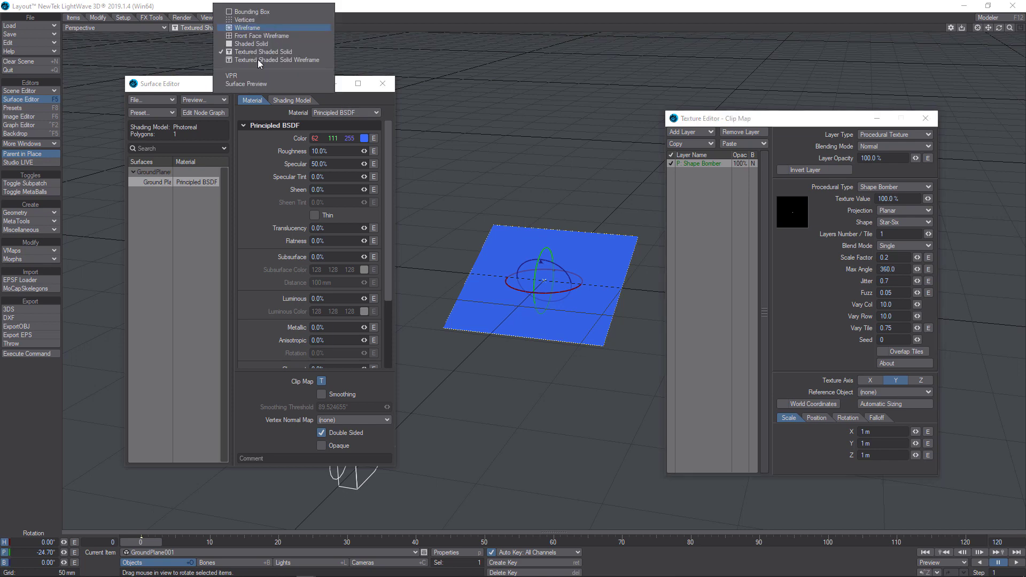
click(253, 77)
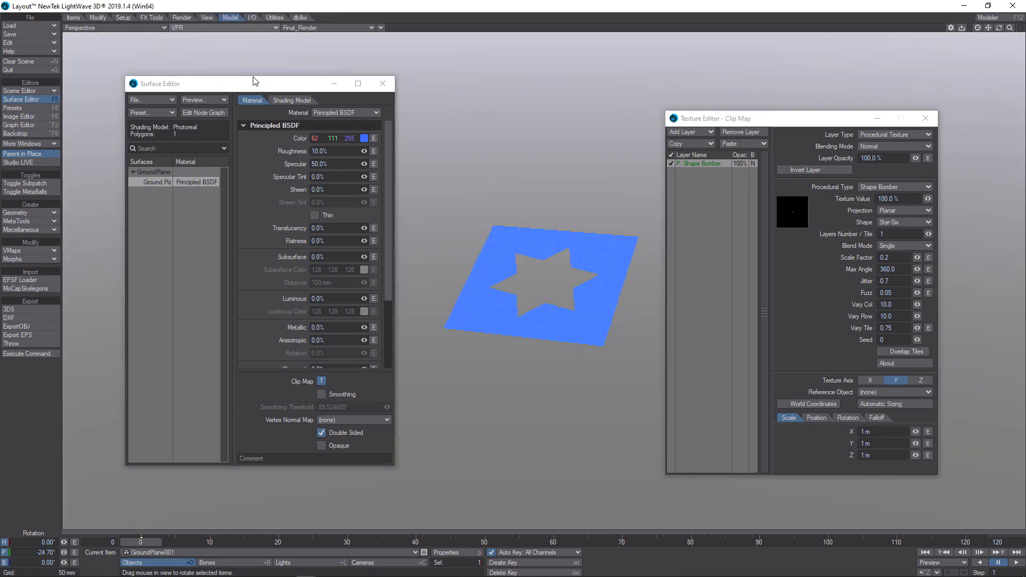
click(781, 172)
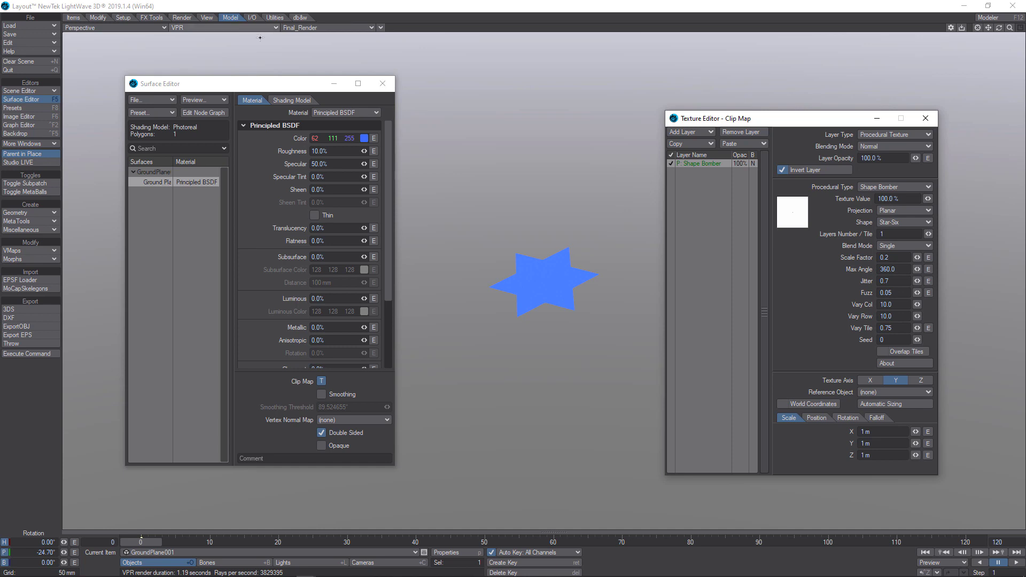
Compare the clipped plane in Textured Shaded Solid Wireframe display with its VPR rendering.
click(275, 31)
click(275, 30)
click(262, 64)
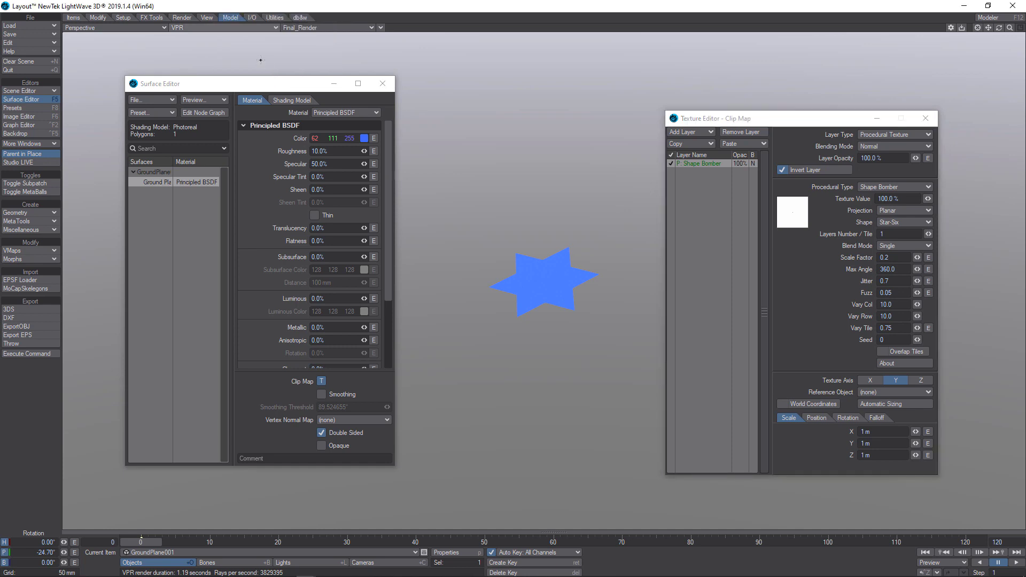
click(265, 30)
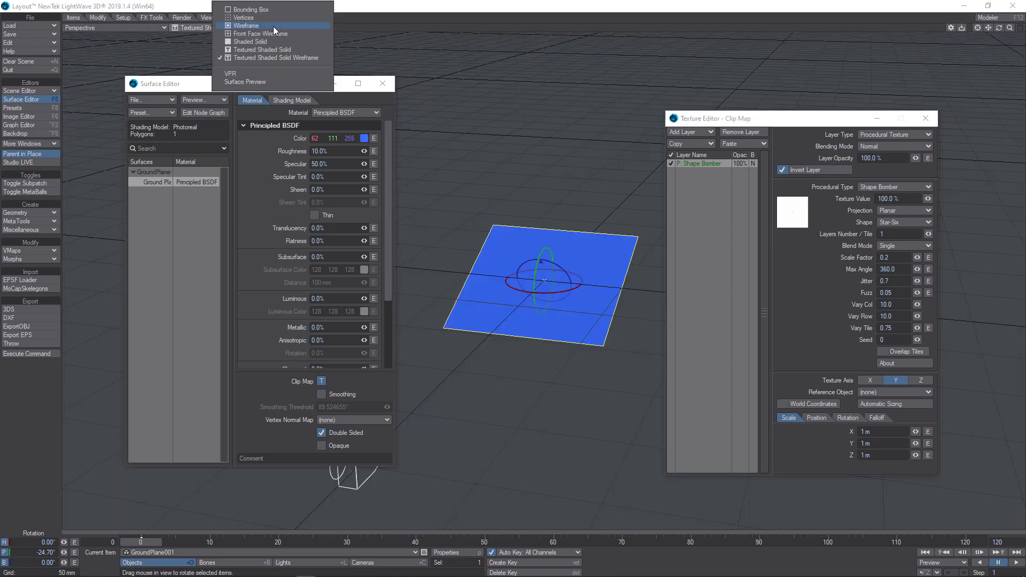
click(259, 74)
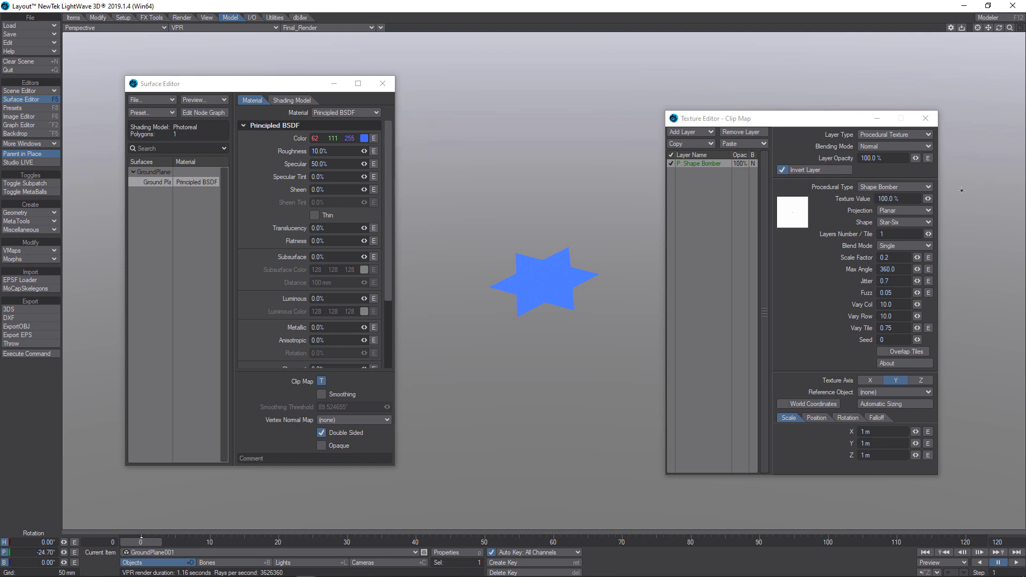
Change the Shape Bomber's shape to Star-Five and close the texture and surface editors.
click(930, 223)
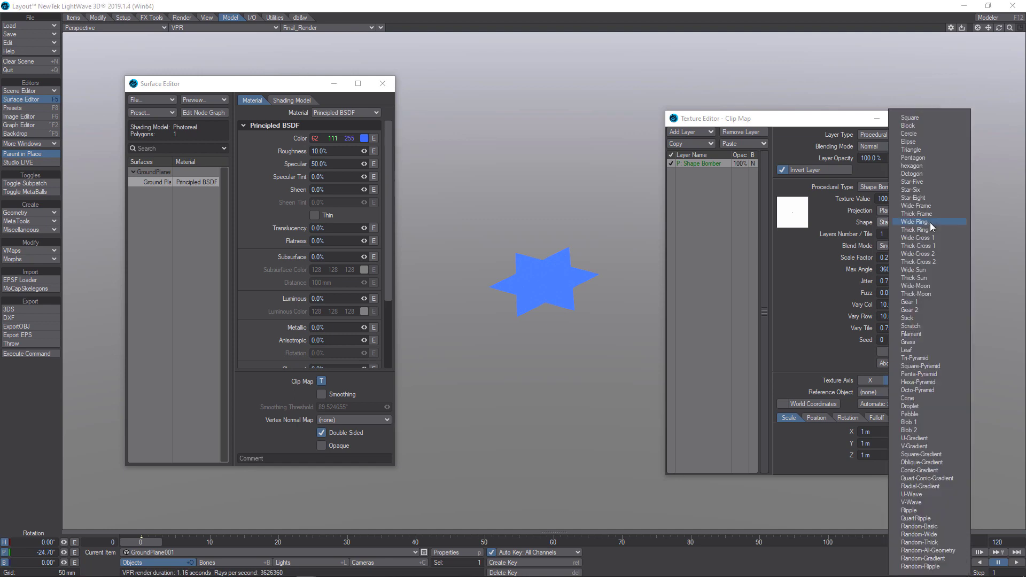
click(923, 183)
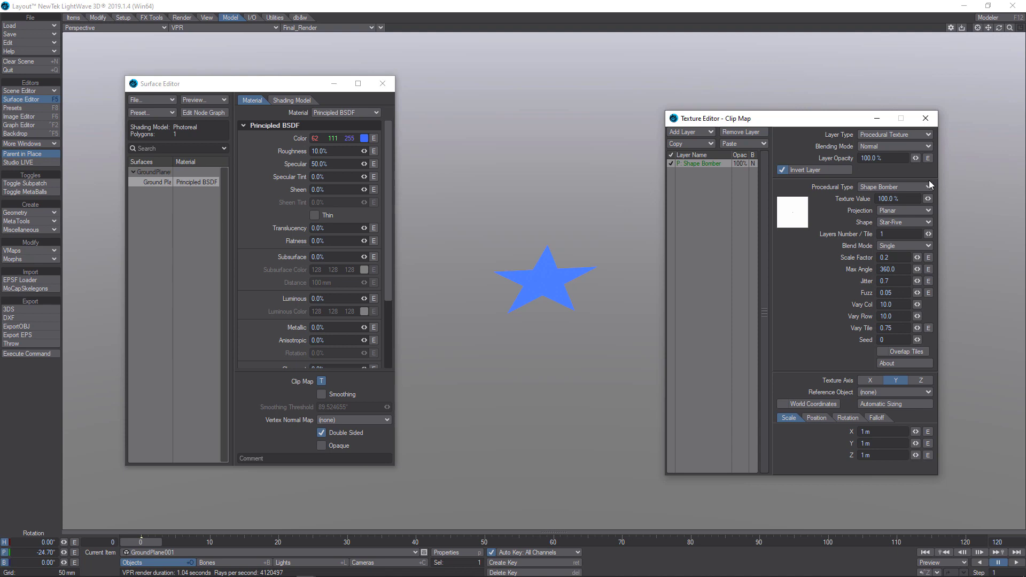
click(930, 119)
click(388, 84)
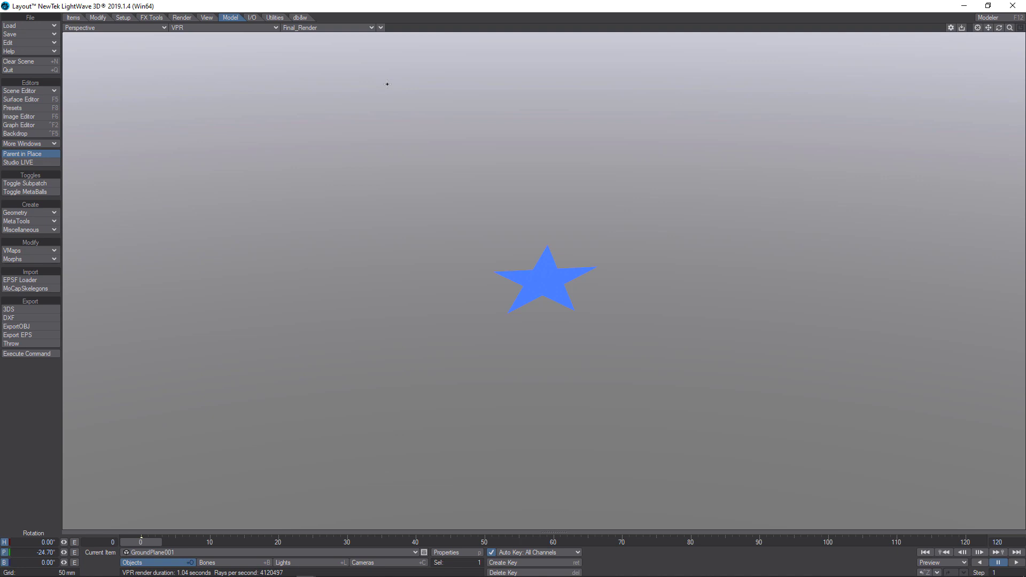
Set the viewport to Textured Shaded Solid Wireframe and make GroundPlane001's visibility Bounding Box in the Scene Editor.
click(274, 28)
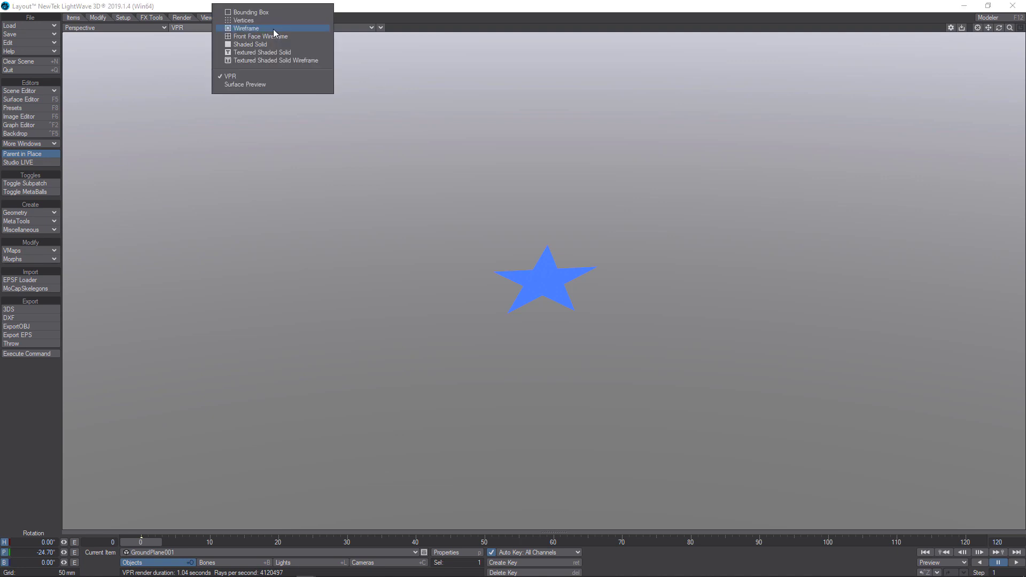
click(267, 60)
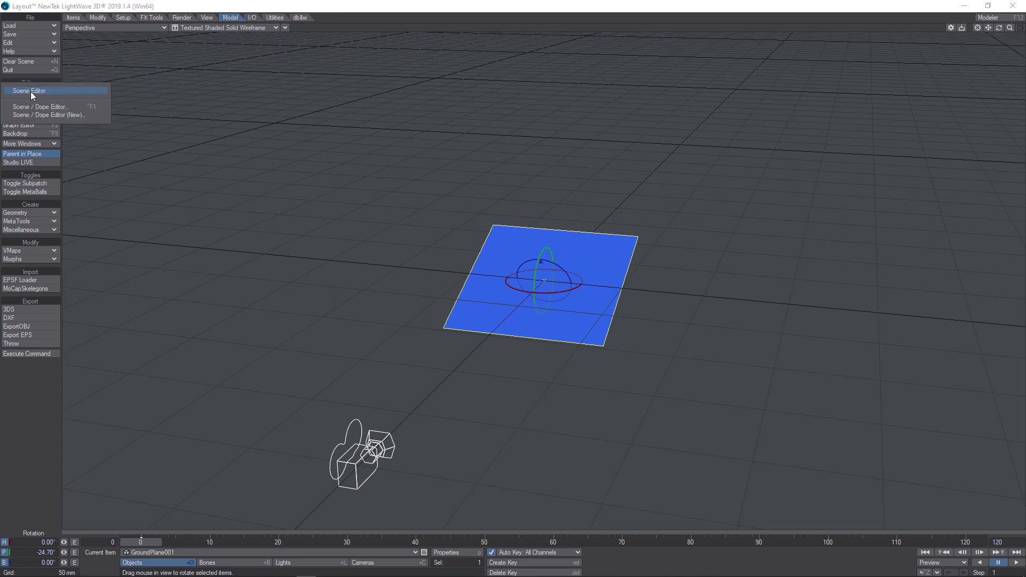
click(31, 91)
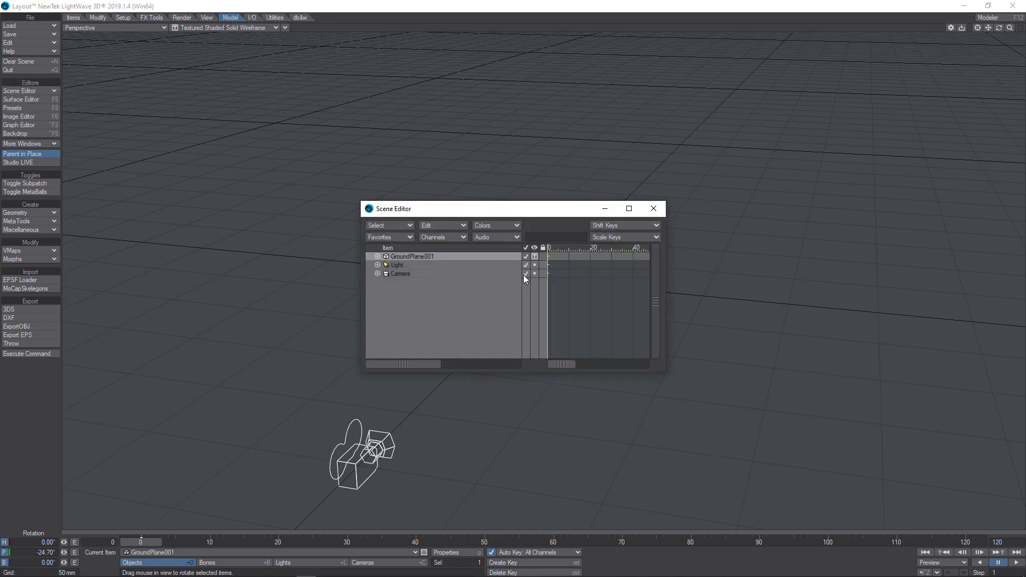
click(534, 256)
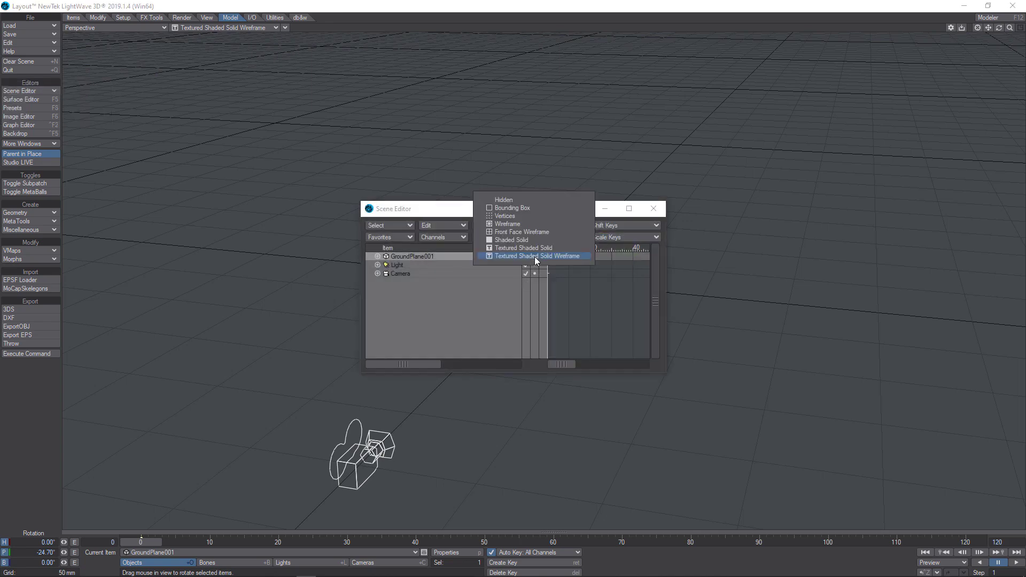
click(518, 211)
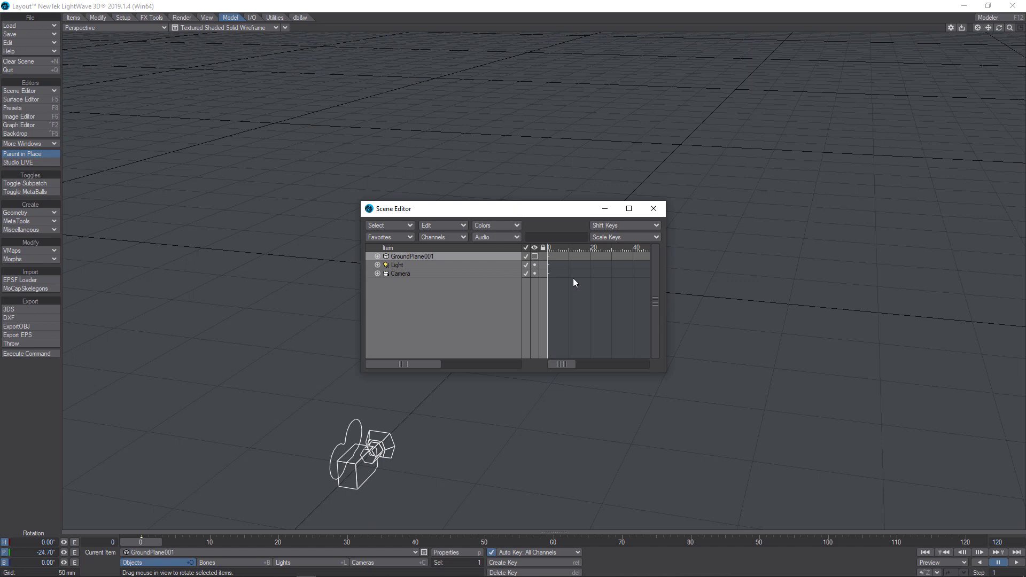
click(657, 209)
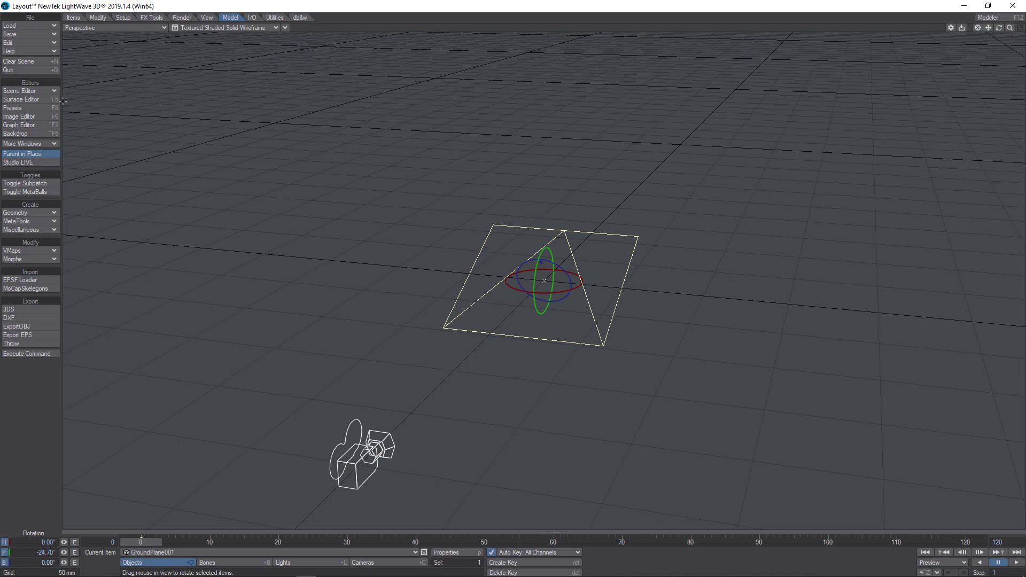
Add a particle emitter to the scene and move its settings window clear of the plane.
click(151, 17)
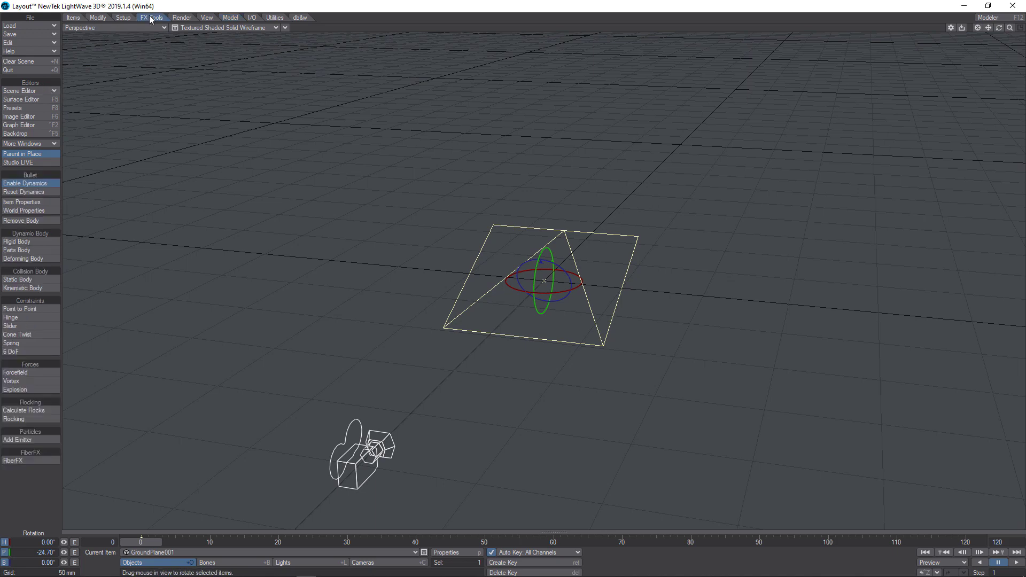
click(39, 440)
click(278, 303)
drag(511, 215, 786, 120)
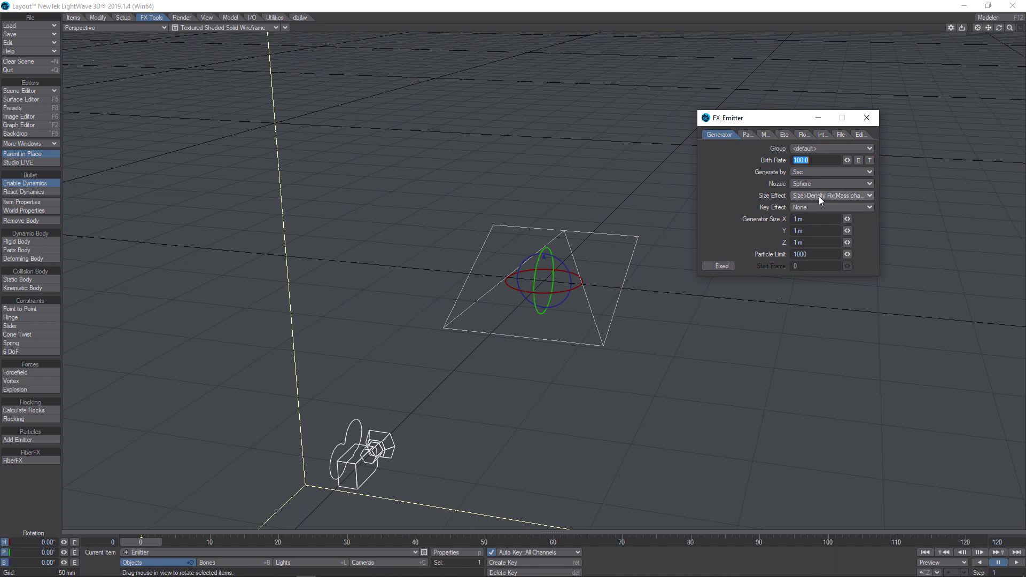
Set the emitter's birth rate to 200 generated by Frame, and check its particle limit and life time settings.
text(200)
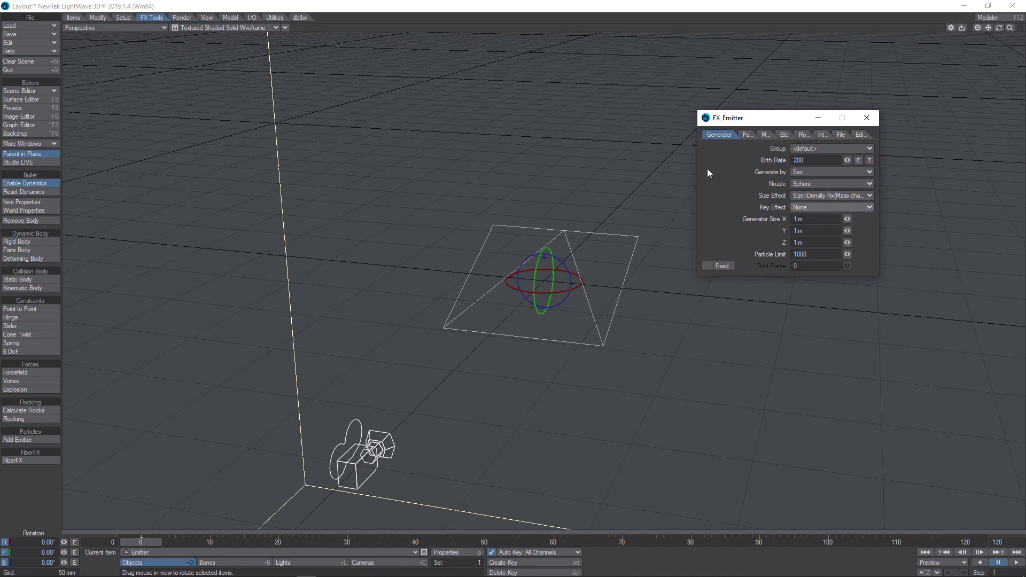
click(868, 171)
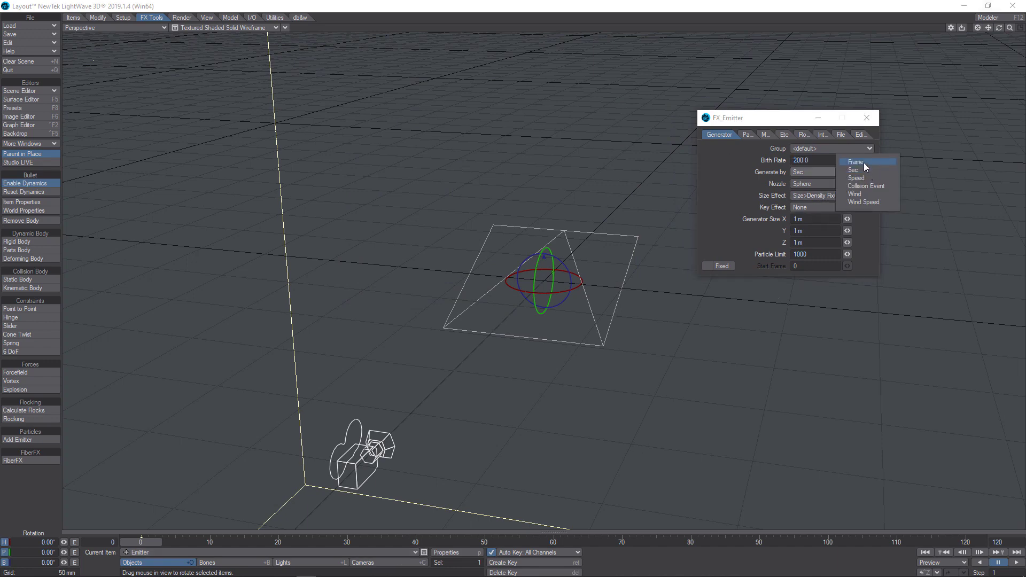
click(863, 162)
click(817, 255)
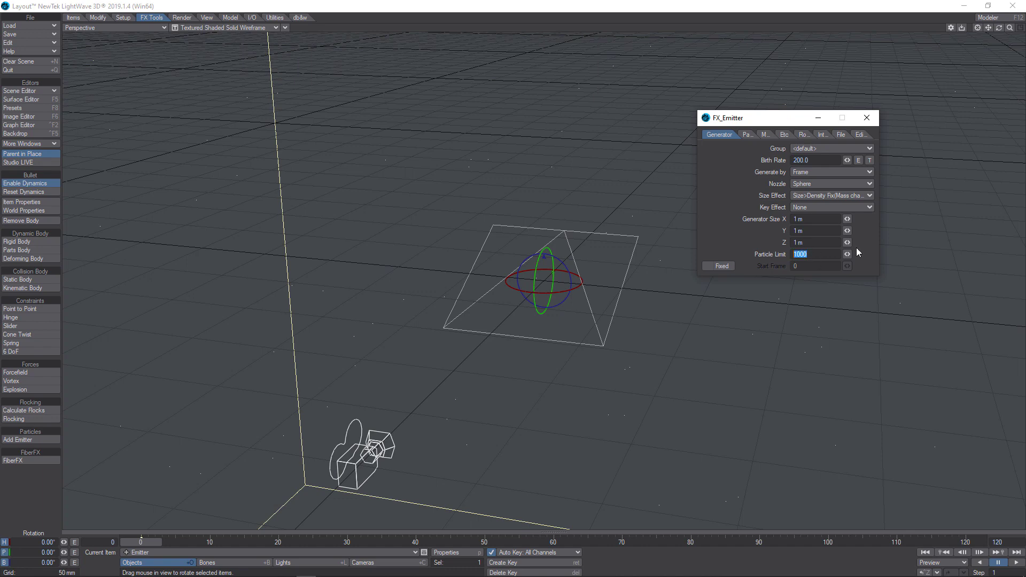
click(747, 135)
click(797, 230)
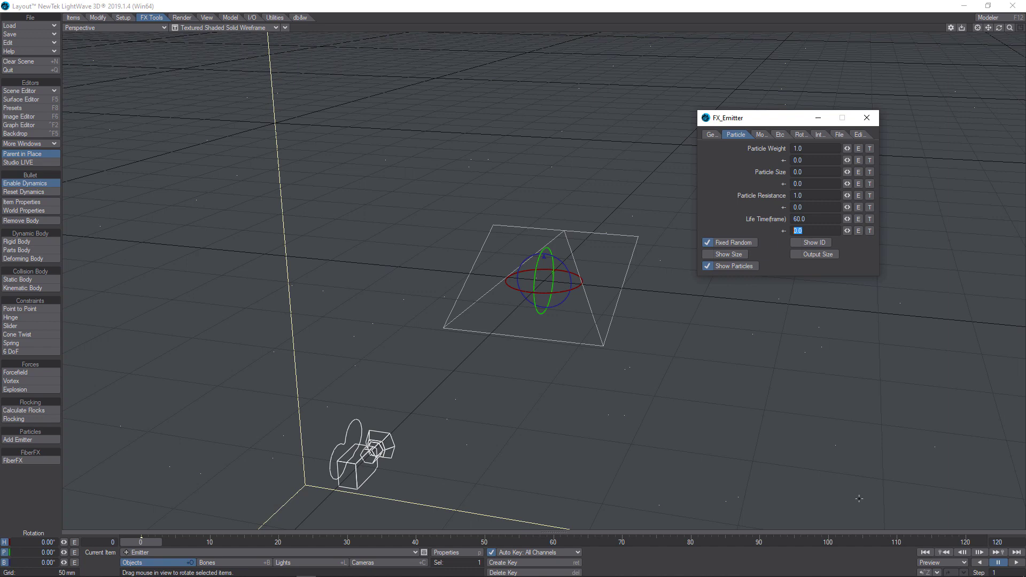
Set the emitter's particle motion to a Y velocity of 1 m, explosion of 1 and vibration of 2.
click(764, 136)
click(815, 184)
text(1)
click(823, 219)
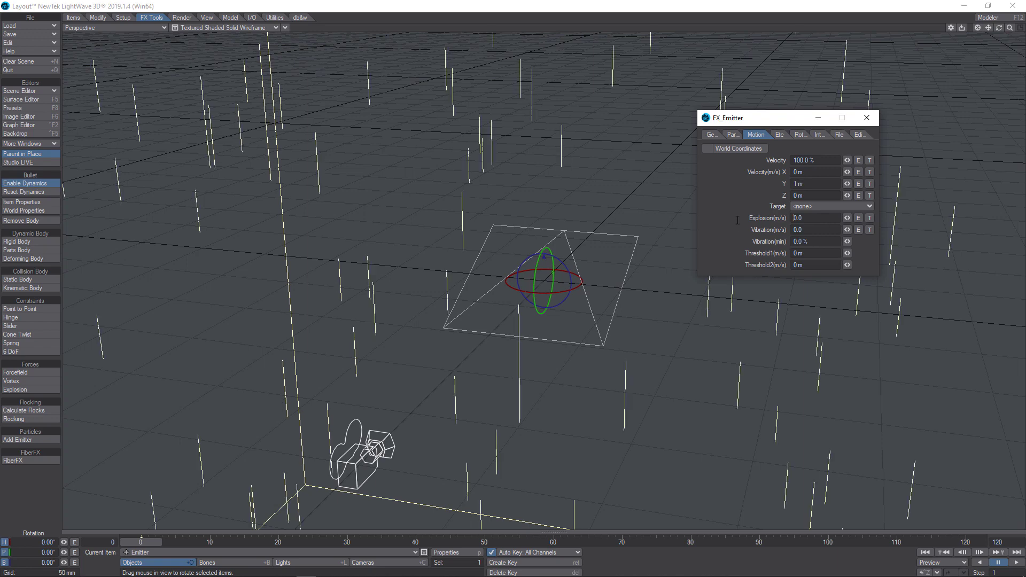
click(807, 218)
text(1)
key(Tab)
text(2)
click(603, 440)
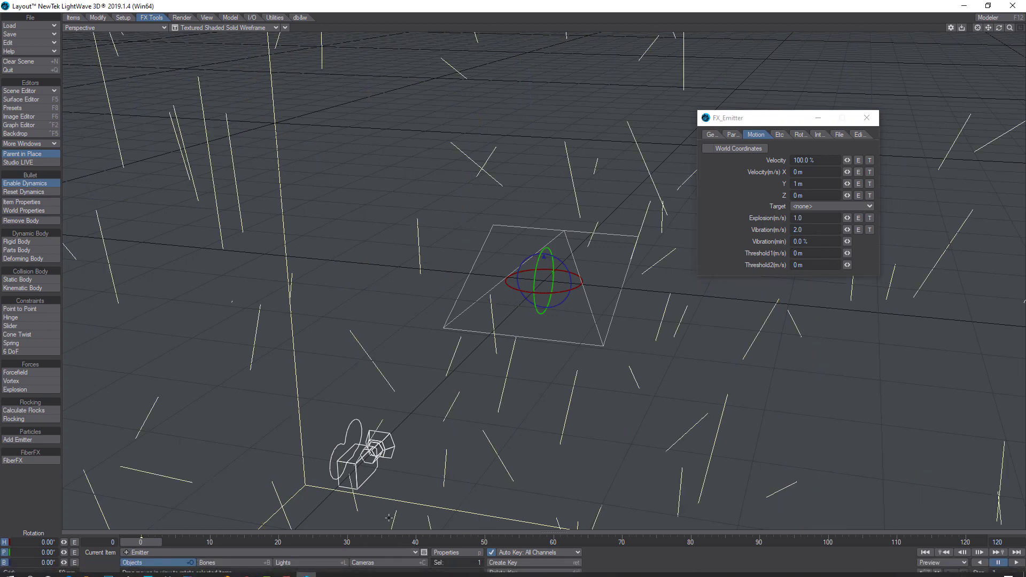
Look through the camera and move it to about 630 mm on Y and -3.532 m on Z.
click(387, 562)
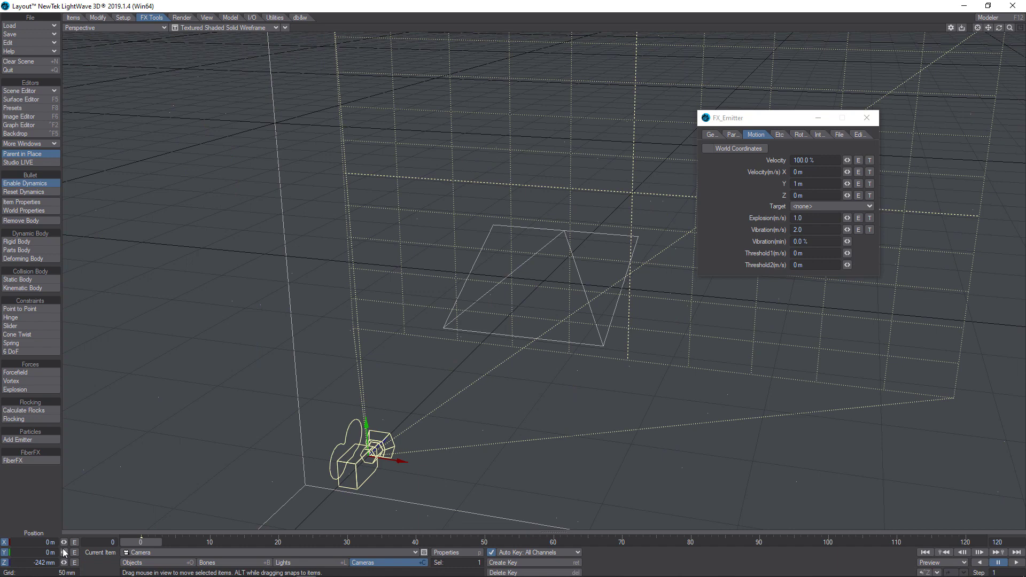
click(163, 28)
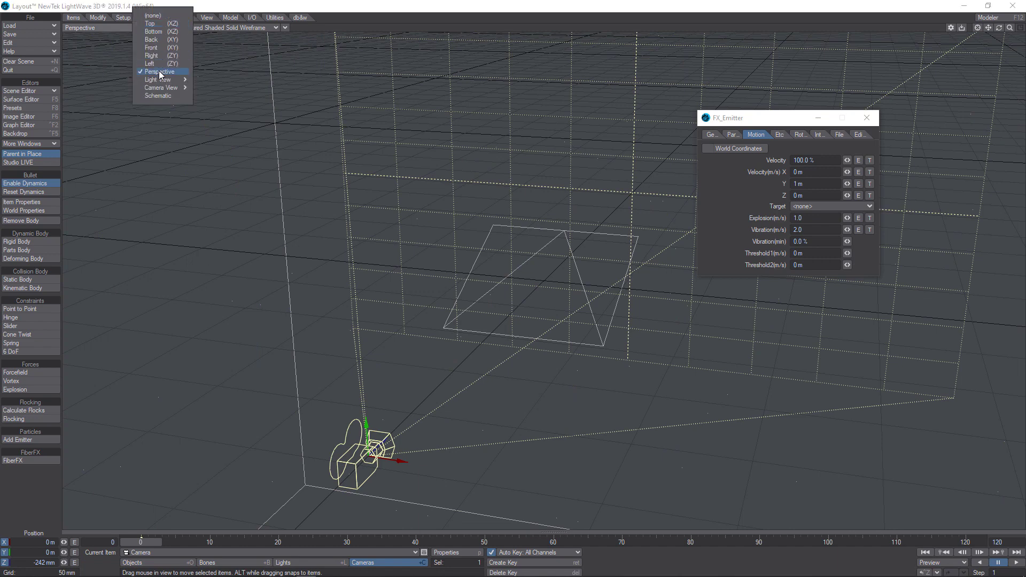
click(162, 88)
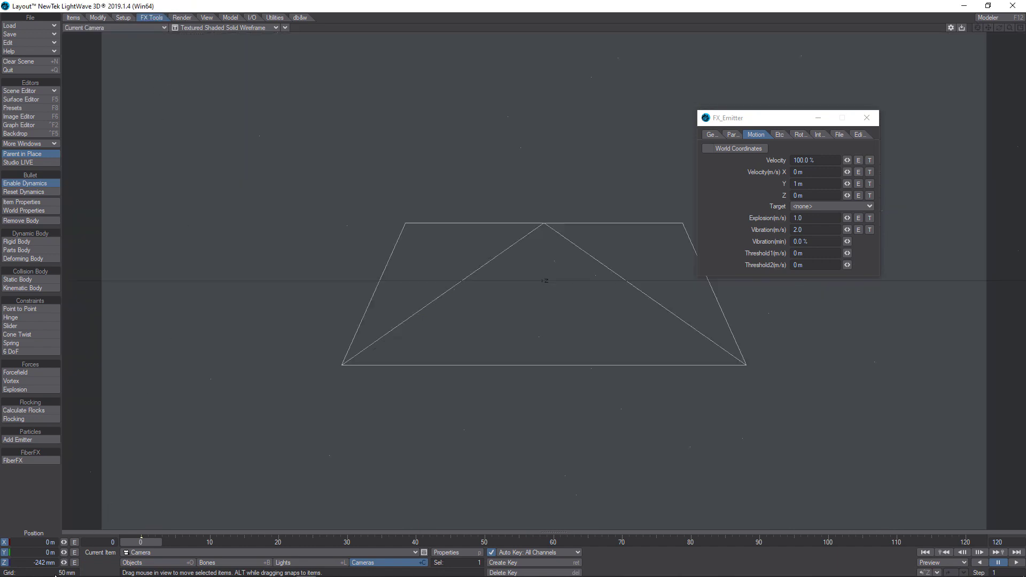
drag(64, 563, 70, 552)
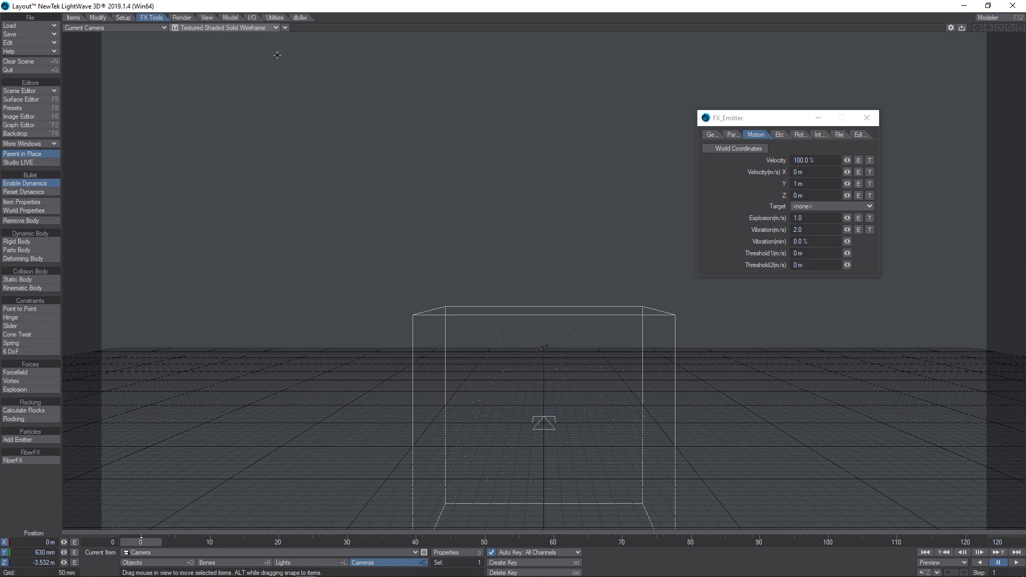
Add an Instance Generator to the Emitter object and open its settings.
click(165, 564)
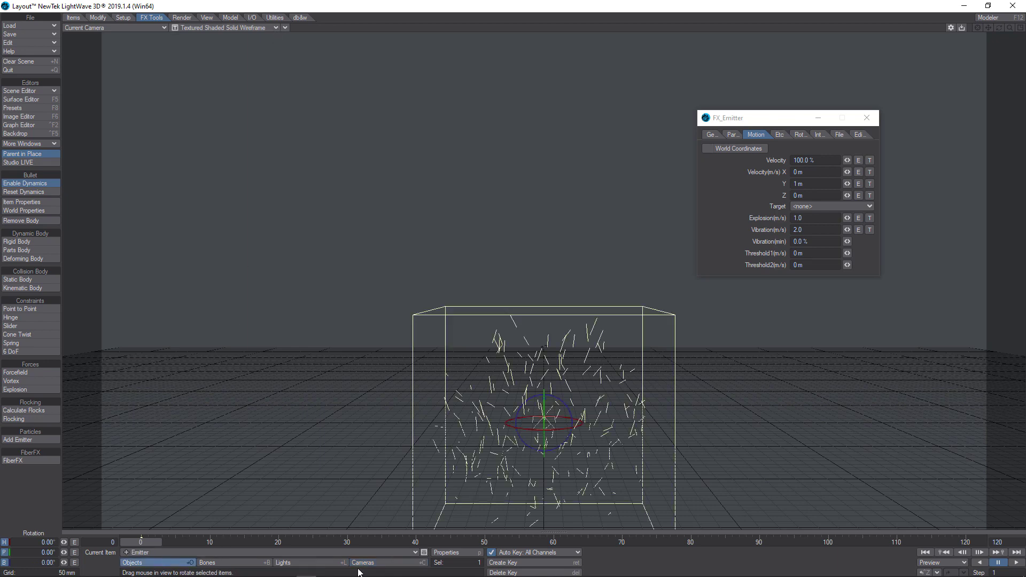
click(473, 554)
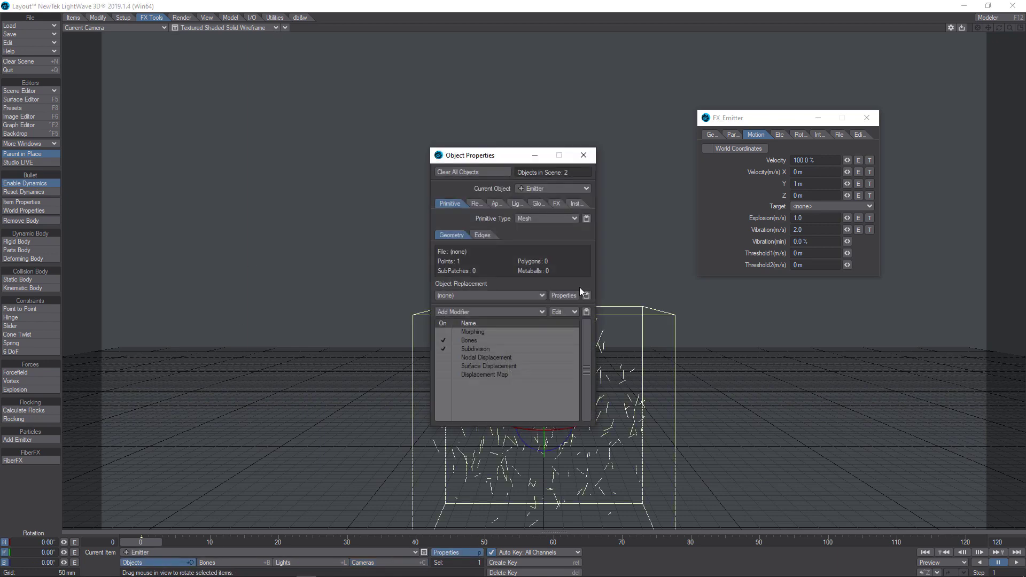
click(579, 204)
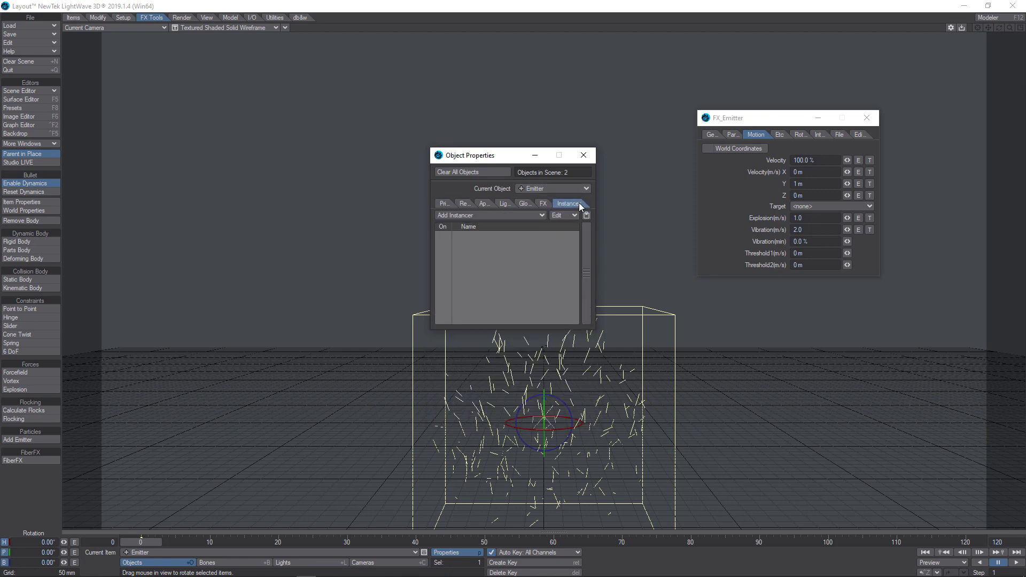
click(540, 214)
click(540, 216)
double_click(521, 235)
Add GroundPlane001 as the object to instance and display its instances as Textured Shaded Solid.
click(419, 159)
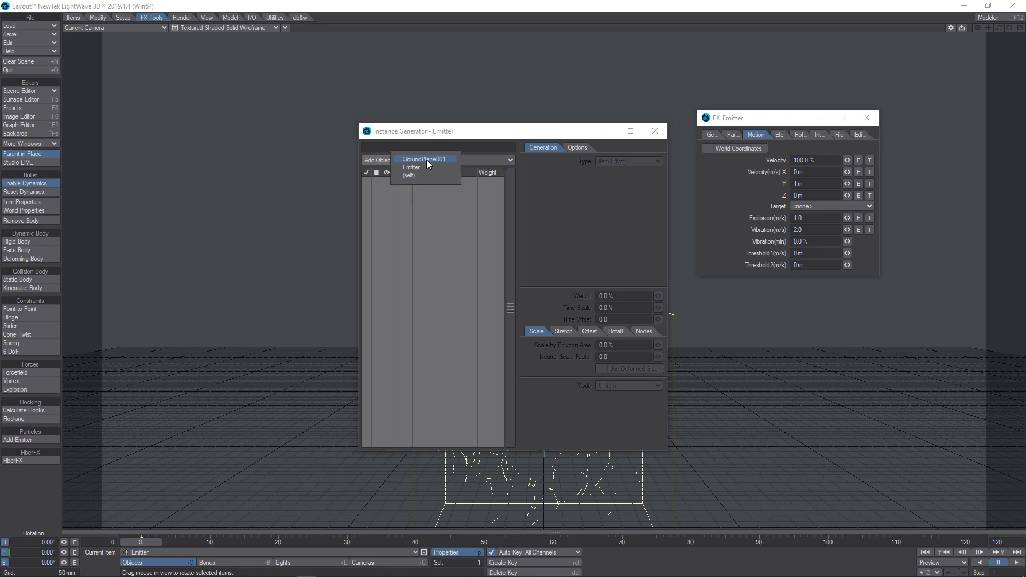
click(427, 159)
click(418, 180)
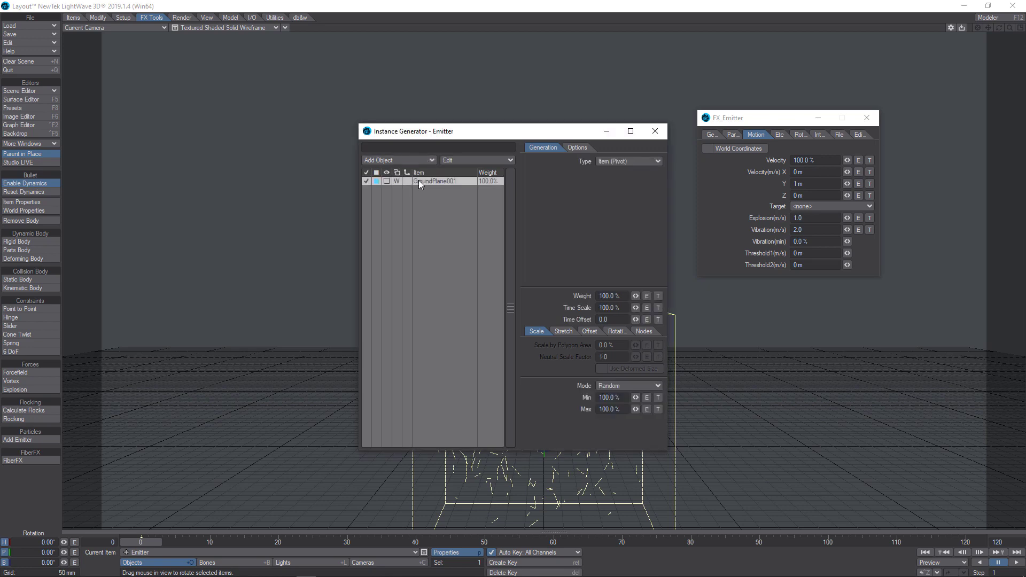
click(387, 181)
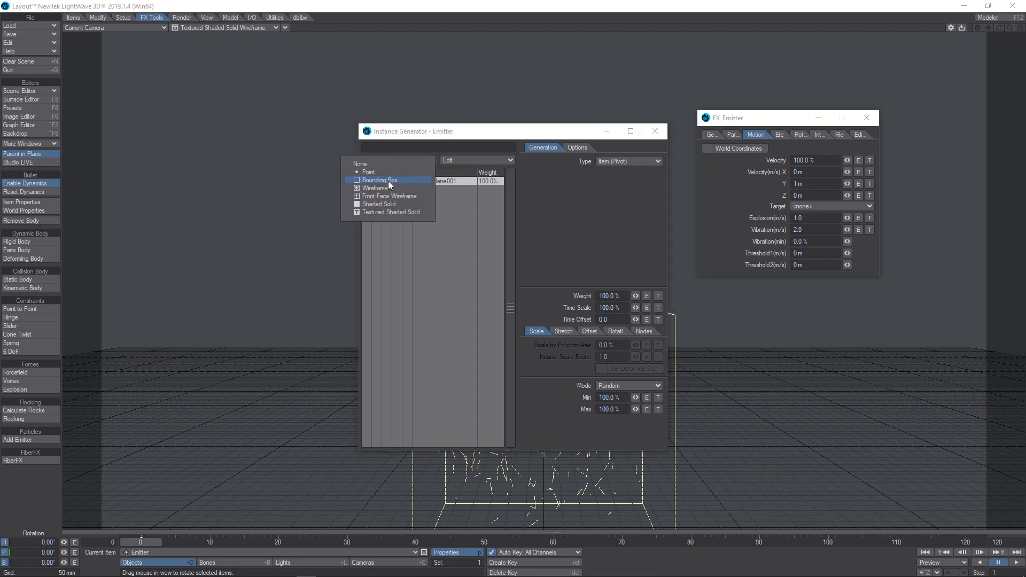
click(377, 213)
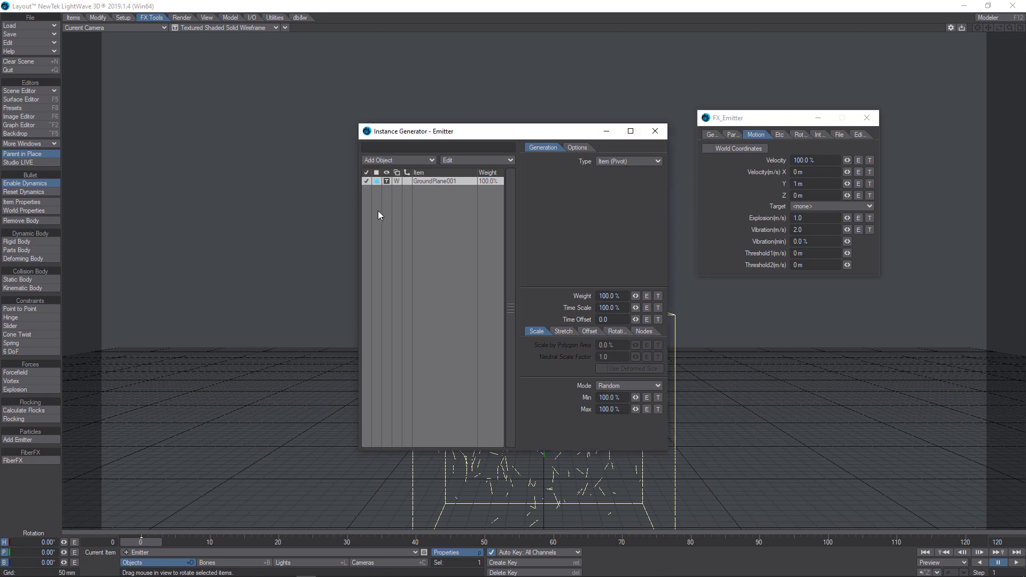
Set the instance generation type to Particles and randomise the instance scale between 50% and 150%.
click(656, 162)
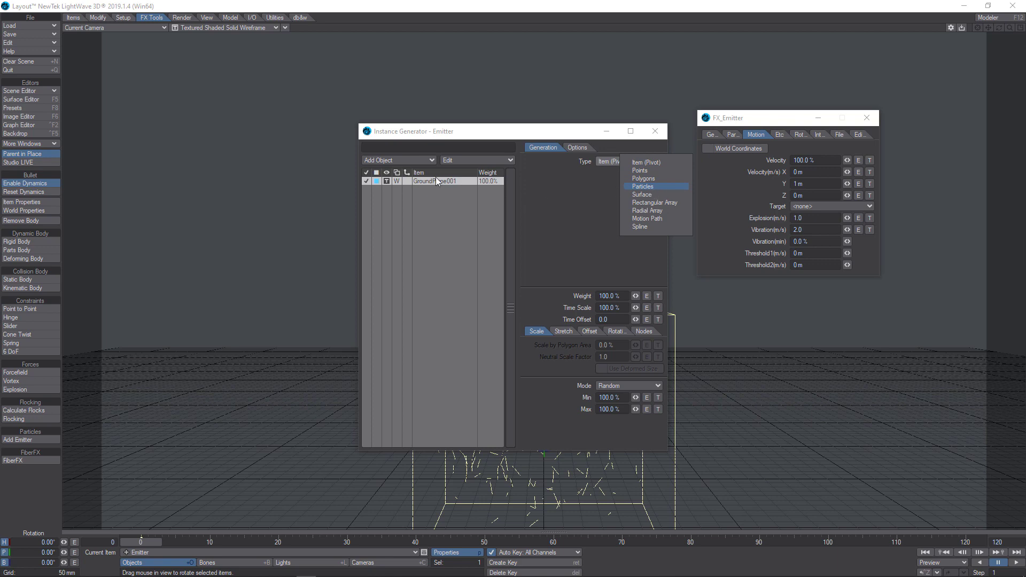
click(643, 187)
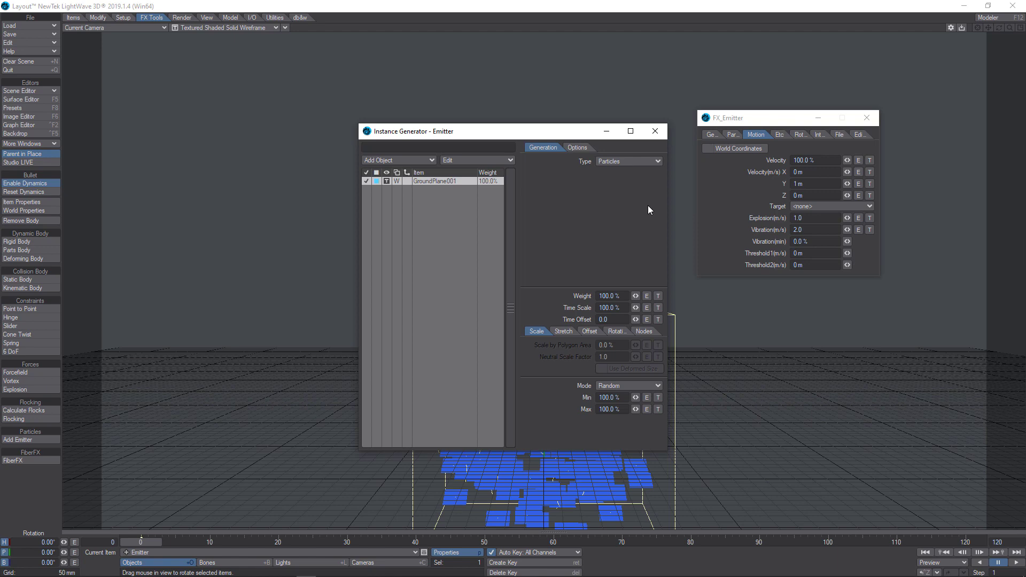
click(621, 398)
text(50)
key(Tab)
text(150)
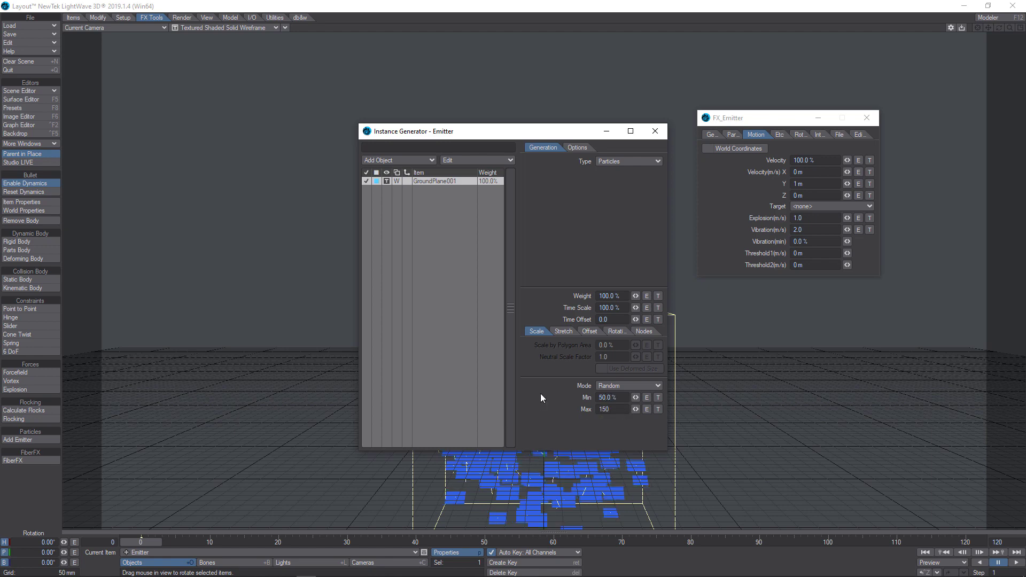
key(Return)
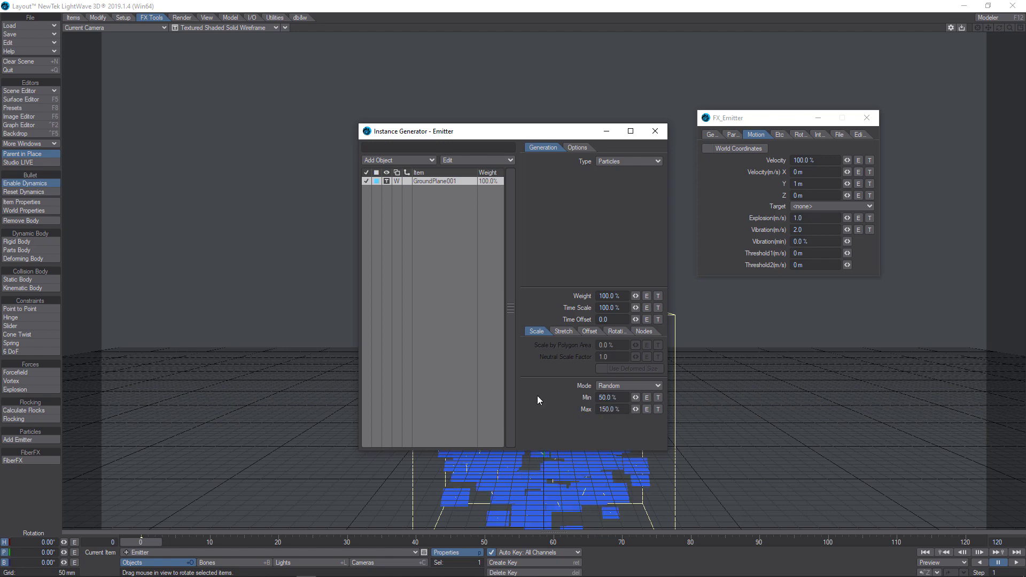
Set the instances' minimum random rotation to -12° heading, -14° pitch and -360° bank.
click(616, 333)
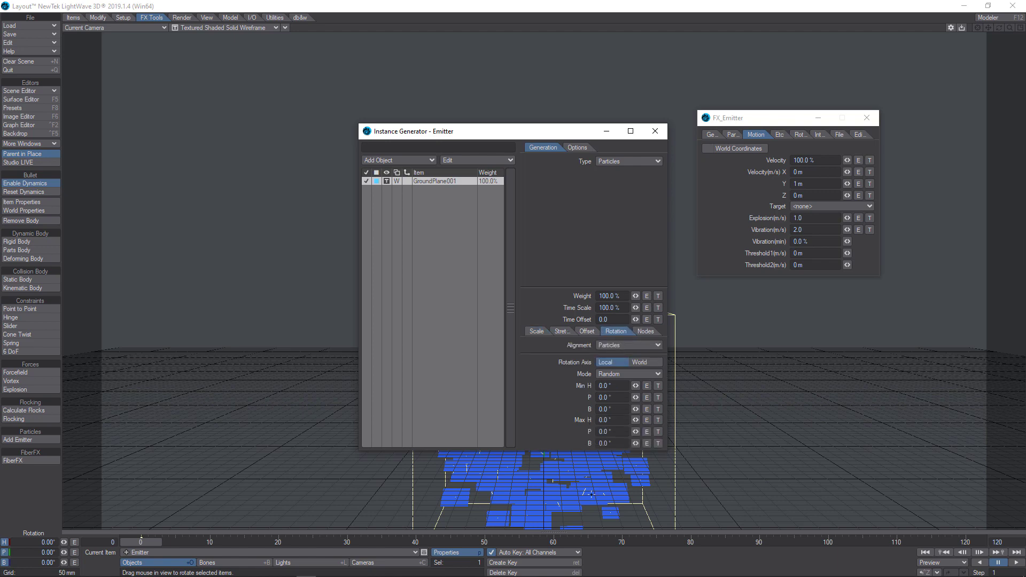
click(615, 386)
text(-12)
click(614, 398)
text(-14)
click(622, 410)
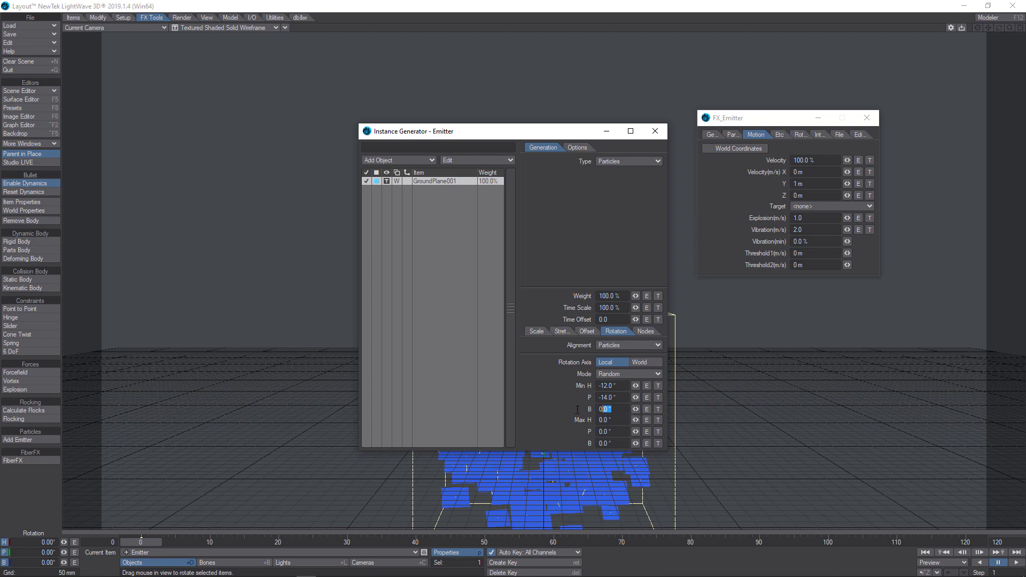
text(-360)
key(Tab)
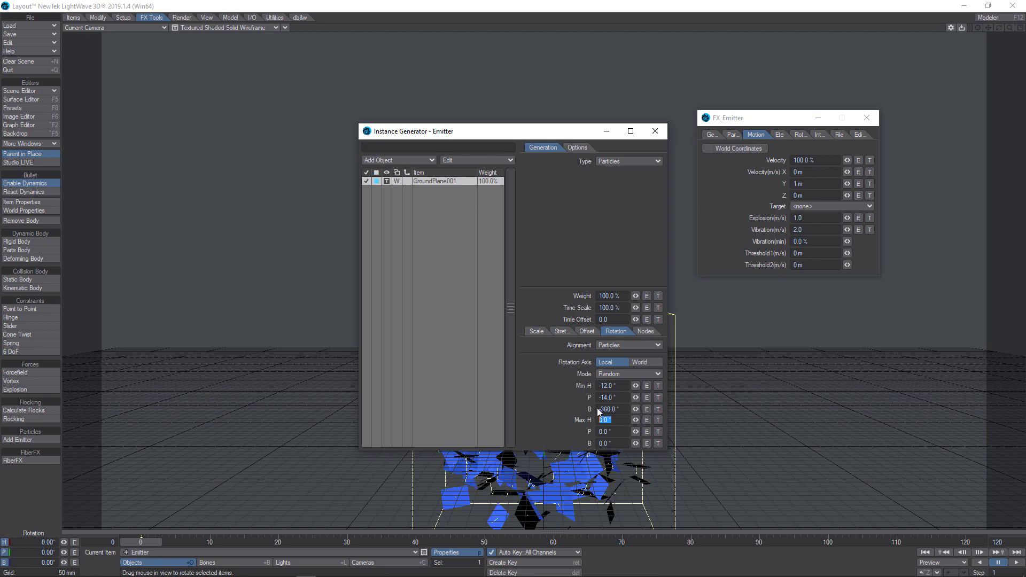
Set the instances' maximum random rotation to 12° heading, 15° pitch and 360° bank, and close the generator settings.
text(12)
key(Tab)
text(15)
key(Tab)
text(360)
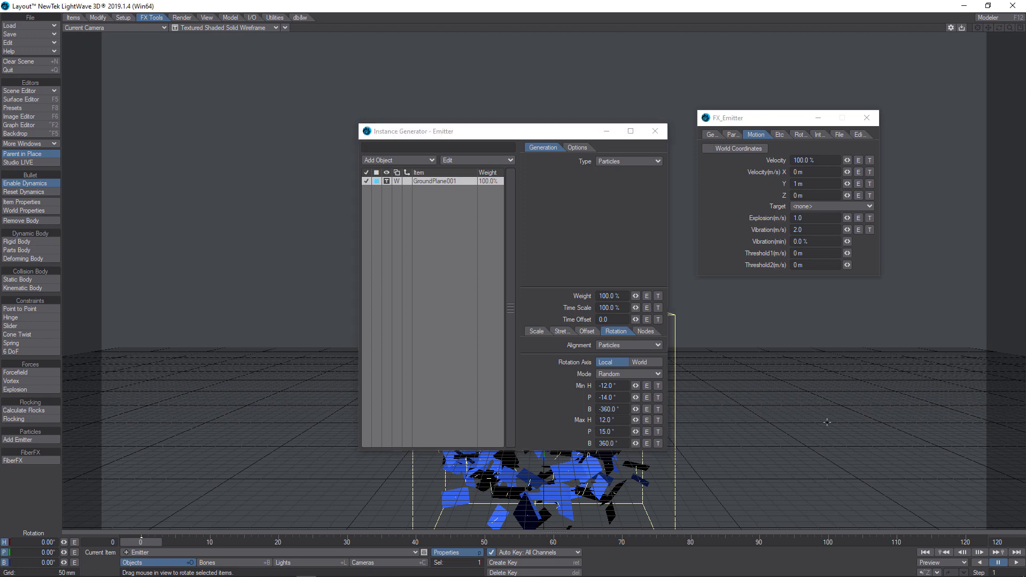
key(Return)
click(655, 131)
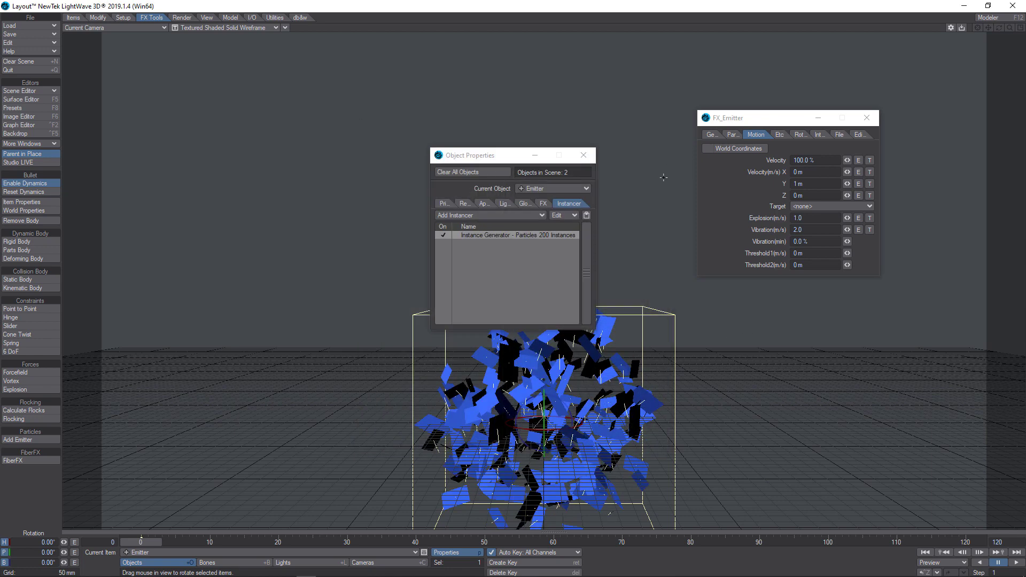
Close the object properties, switch the camera viewport to VPR and play the particle animation.
click(583, 155)
click(225, 28)
click(235, 79)
click(1017, 563)
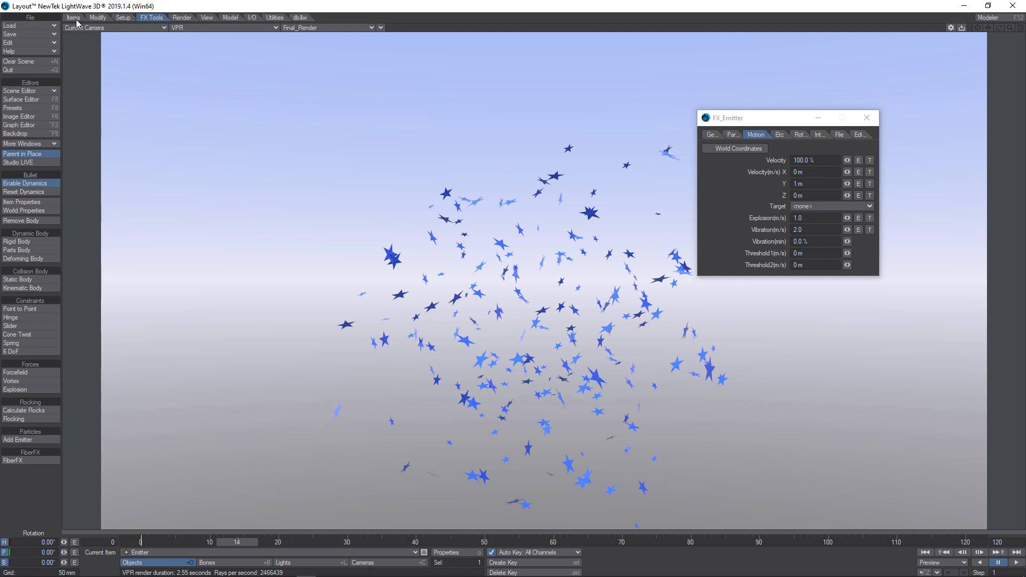
Open the Ground Plane surface's node graph and add a Spot Instance Info node.
click(21, 99)
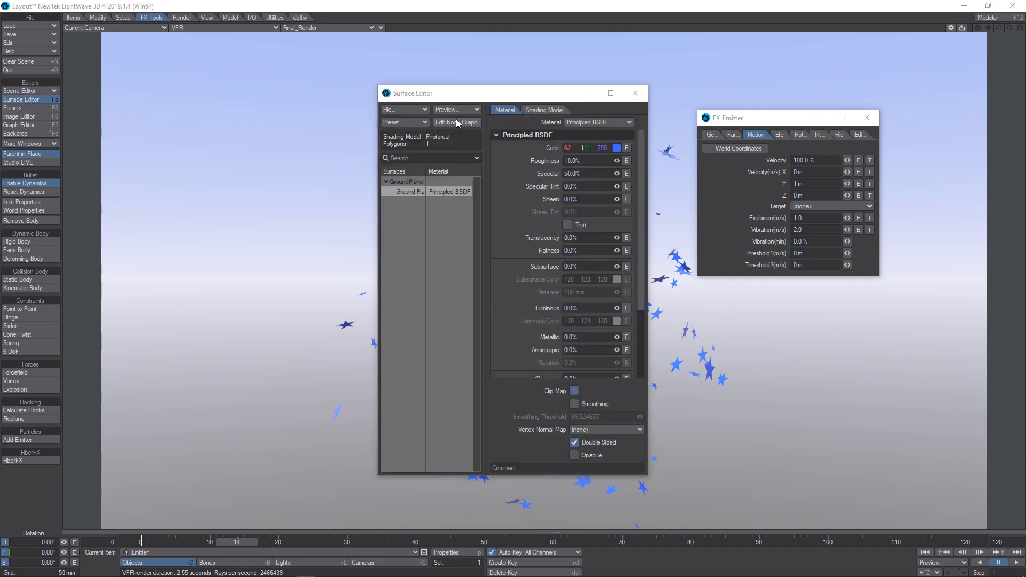
click(457, 122)
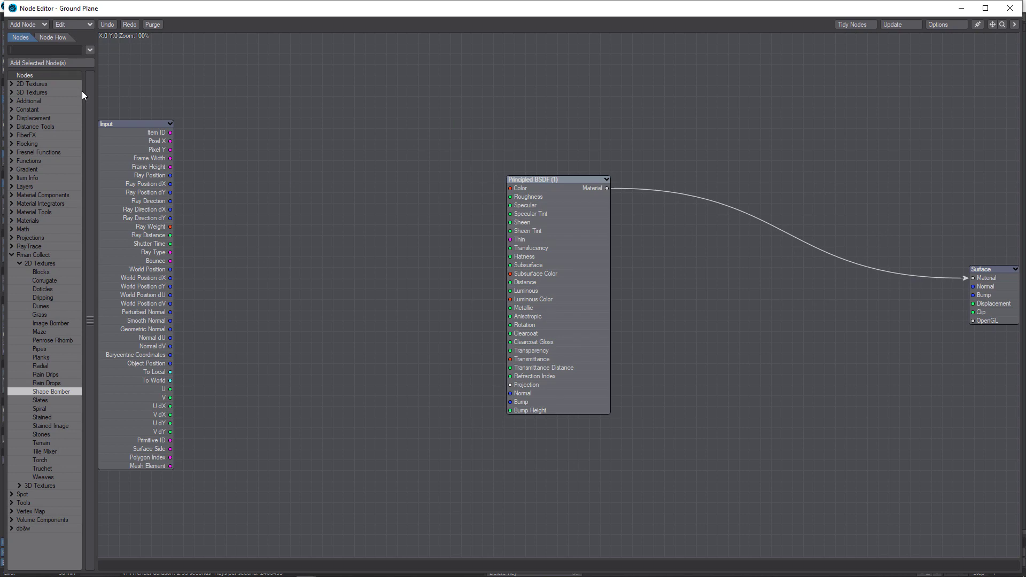
text(spot)
double_click(27, 93)
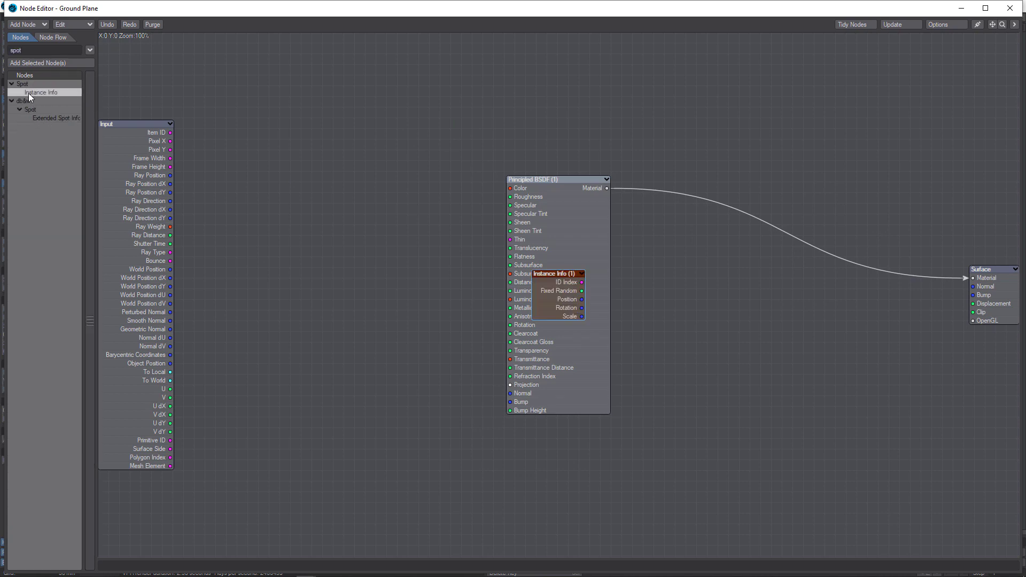
Add a Gradient node and wire Instance Info's Fixed Random through it into the Principled BSDF's Color.
text(gradi)
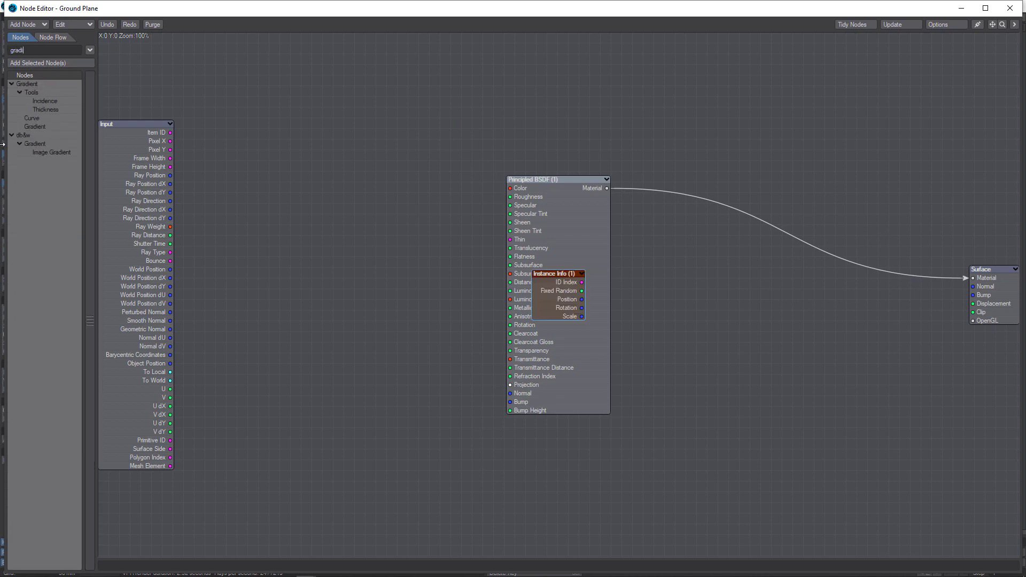
double_click(35, 143)
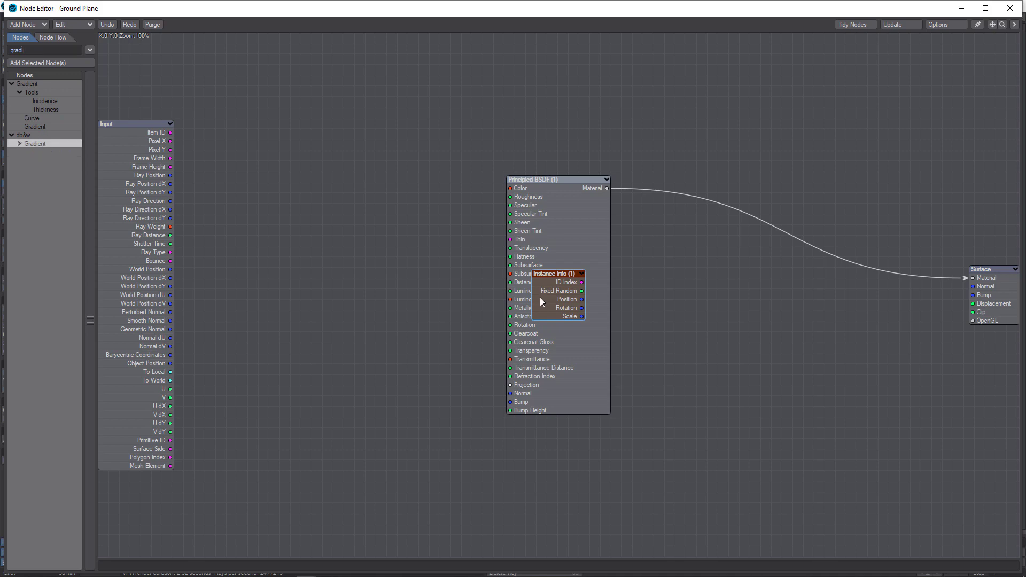
drag(541, 298, 331, 243)
drag(515, 207, 651, 300)
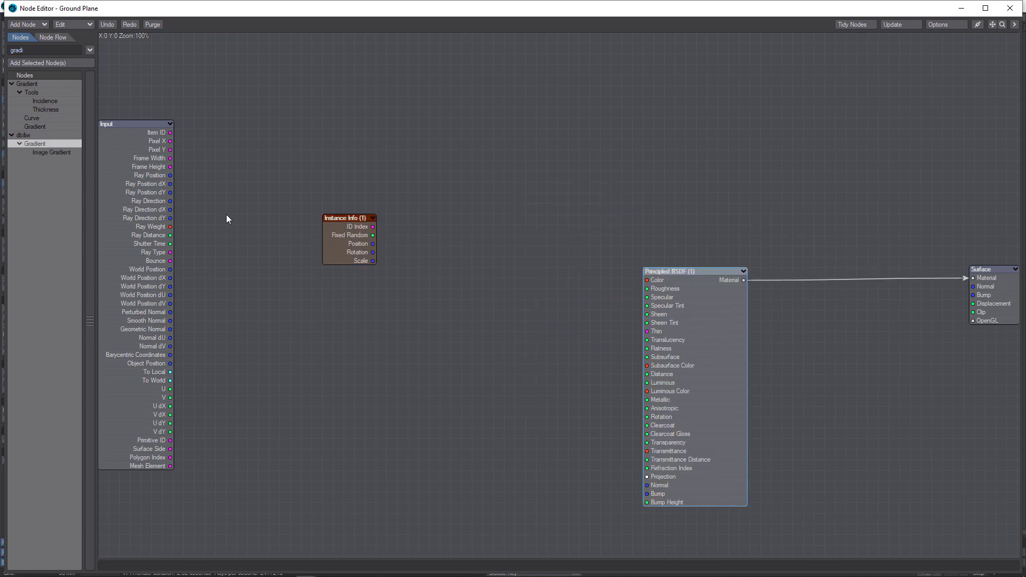
drag(45, 128, 561, 283)
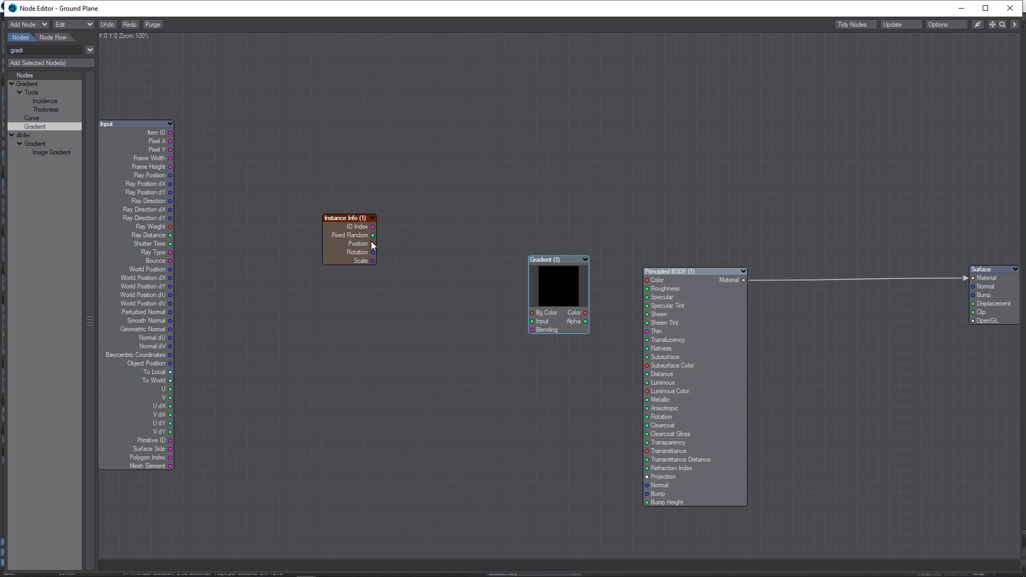
drag(373, 235, 647, 280)
Set the gradient's first key to red, RGB 255, 63, 63.
double_click(556, 276)
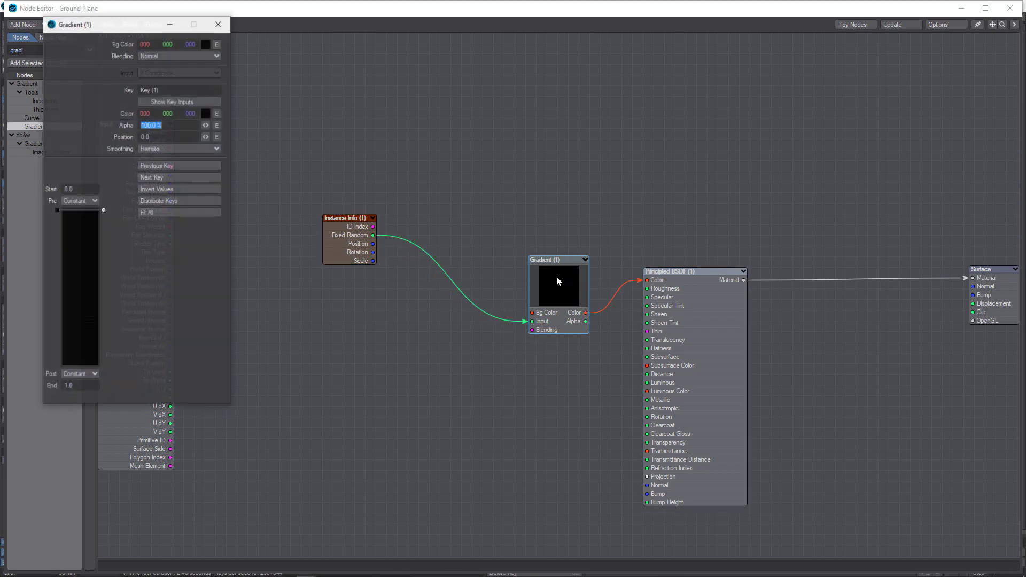
click(205, 113)
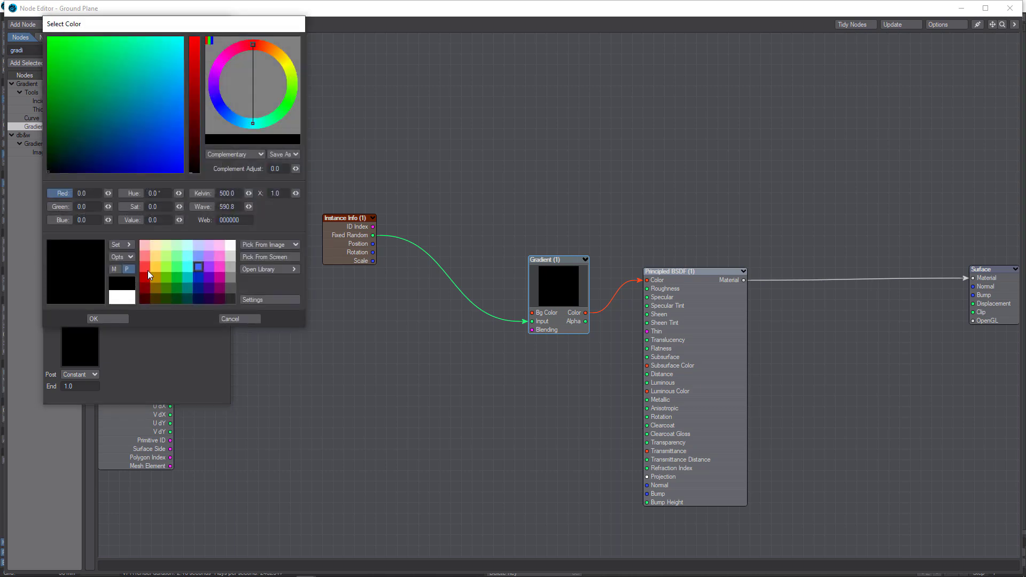
click(147, 270)
click(125, 318)
Add a second gradient key at about position 0.97 and colour it lime green, RGB 158, 255, 62.
click(82, 357)
click(206, 113)
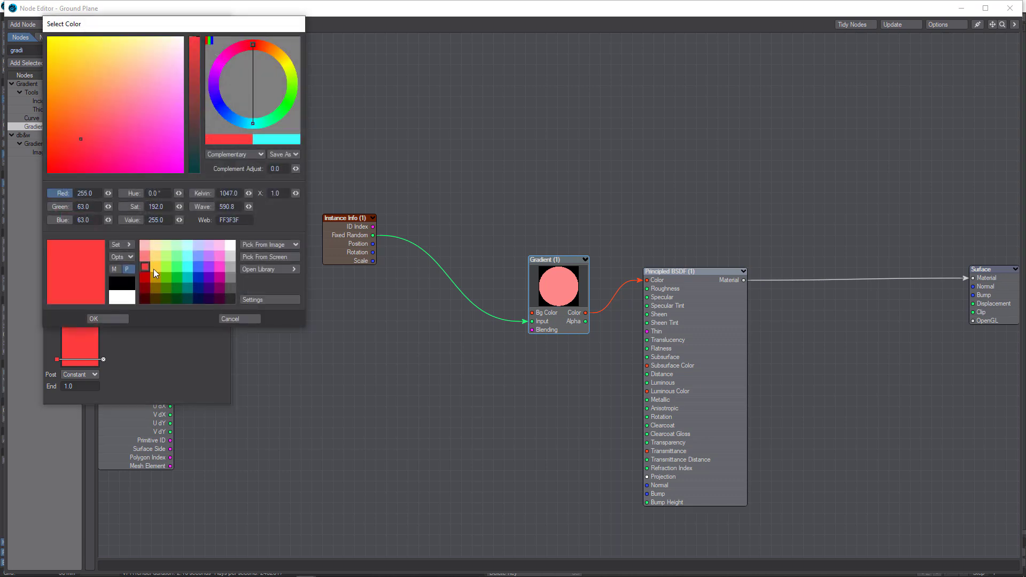
click(167, 267)
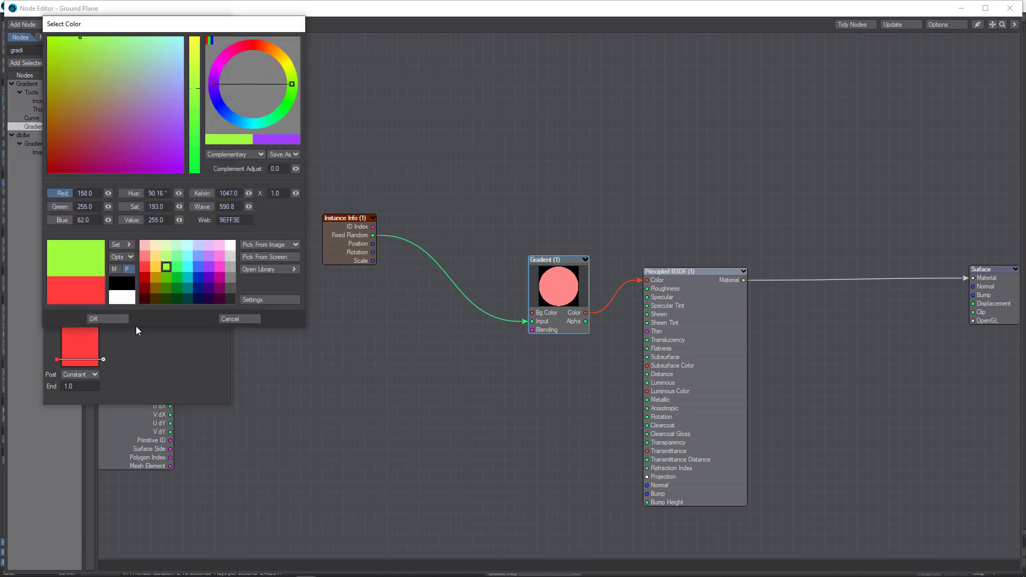
click(118, 321)
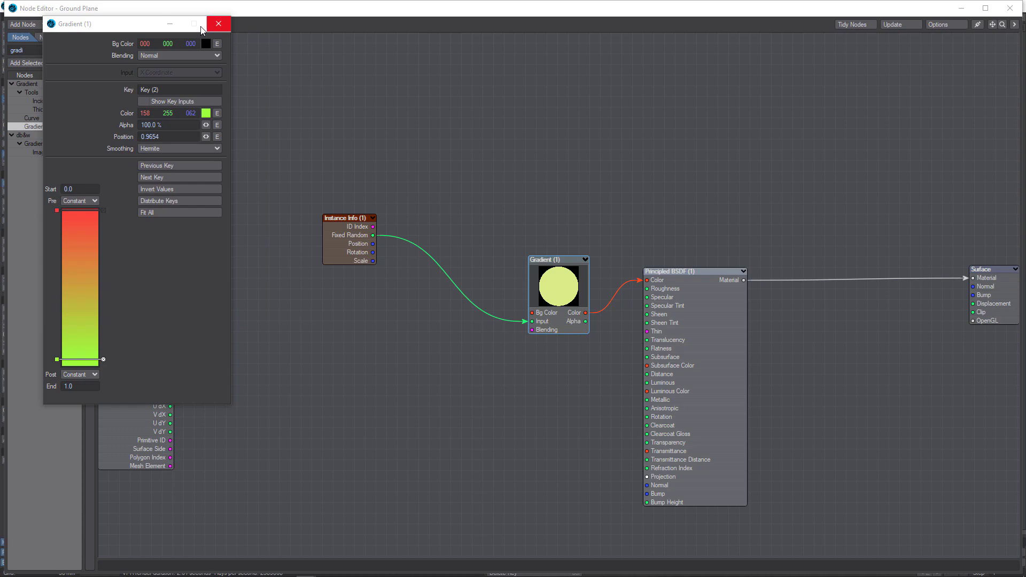
click(165, 24)
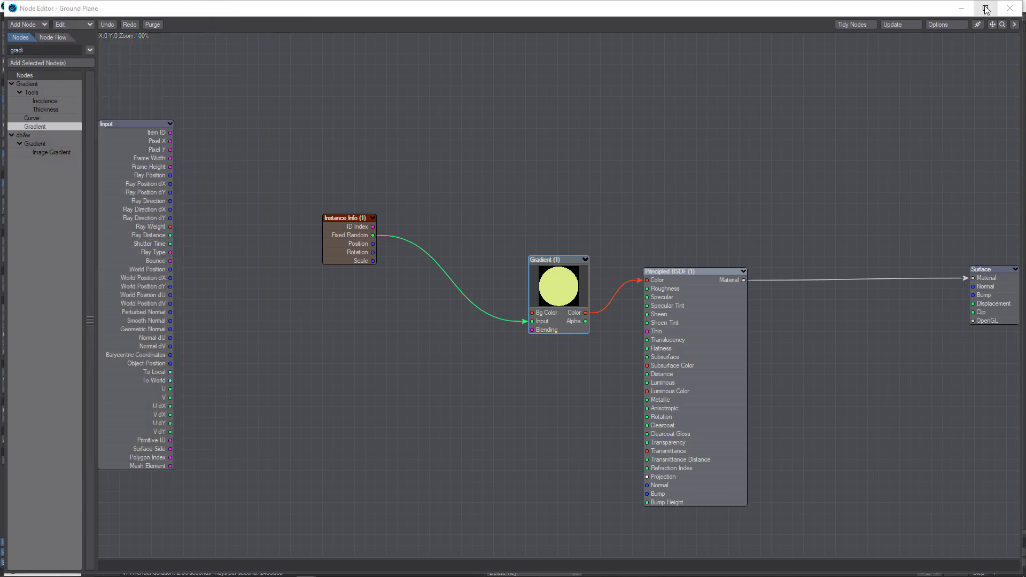
Minimise the open editor windows and play the animation to review the multicoloured stars in VPR.
click(960, 8)
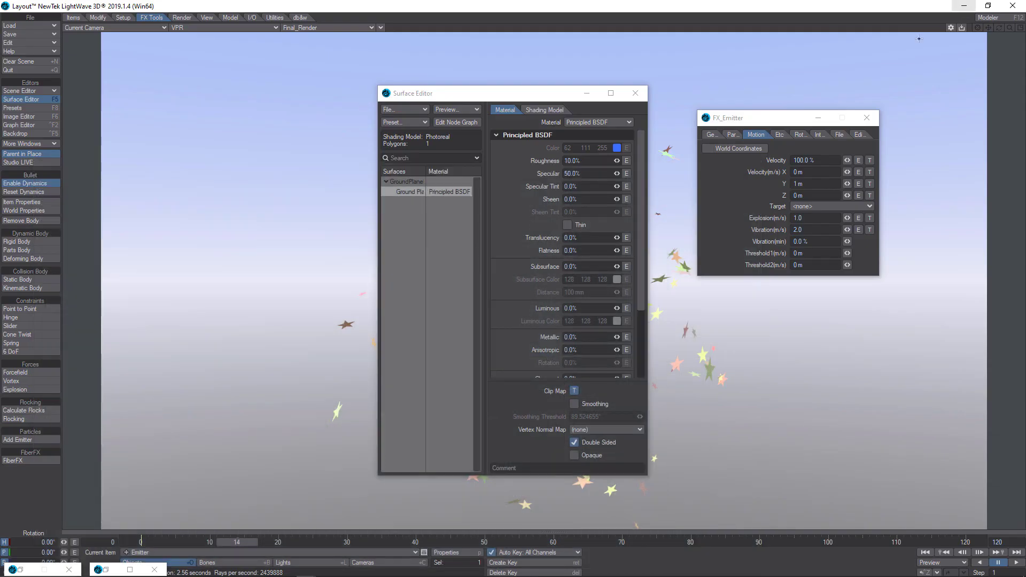
click(588, 94)
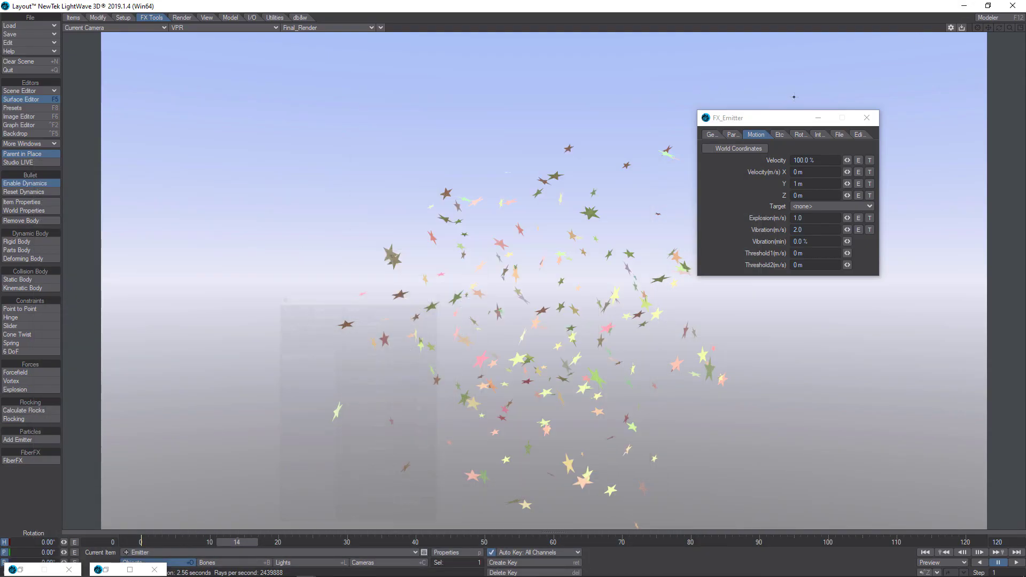
click(818, 119)
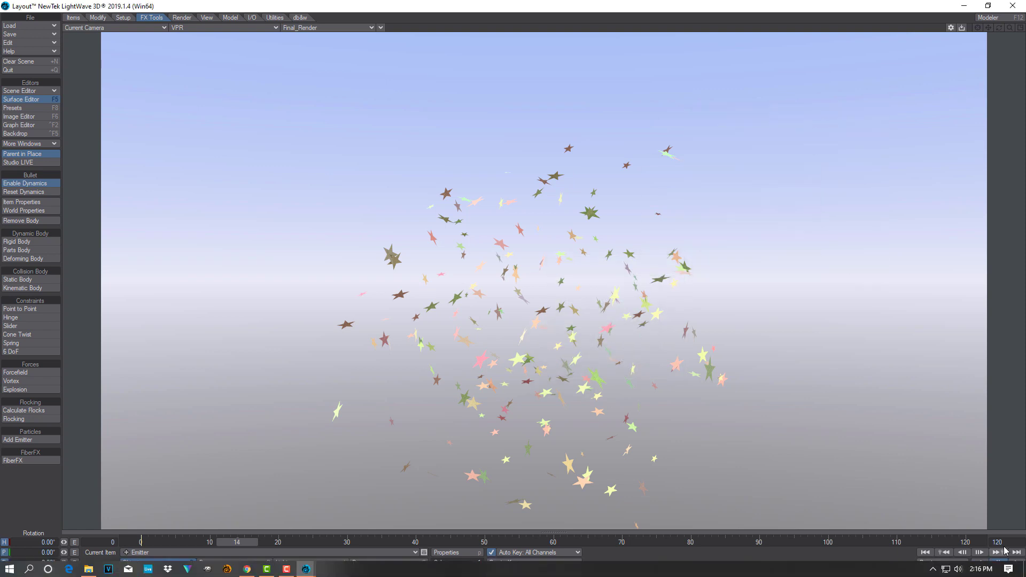
click(1017, 563)
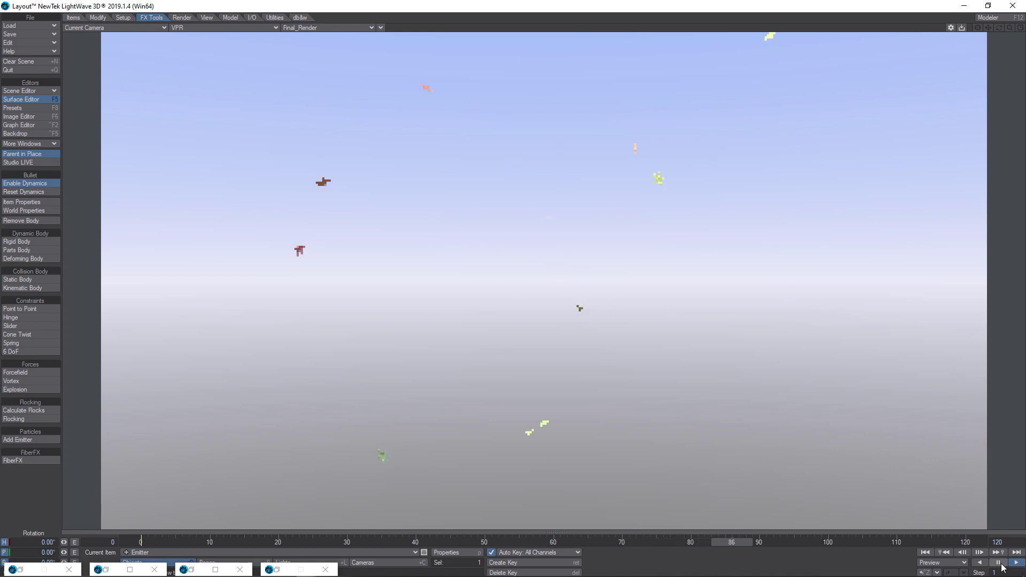
click(1001, 566)
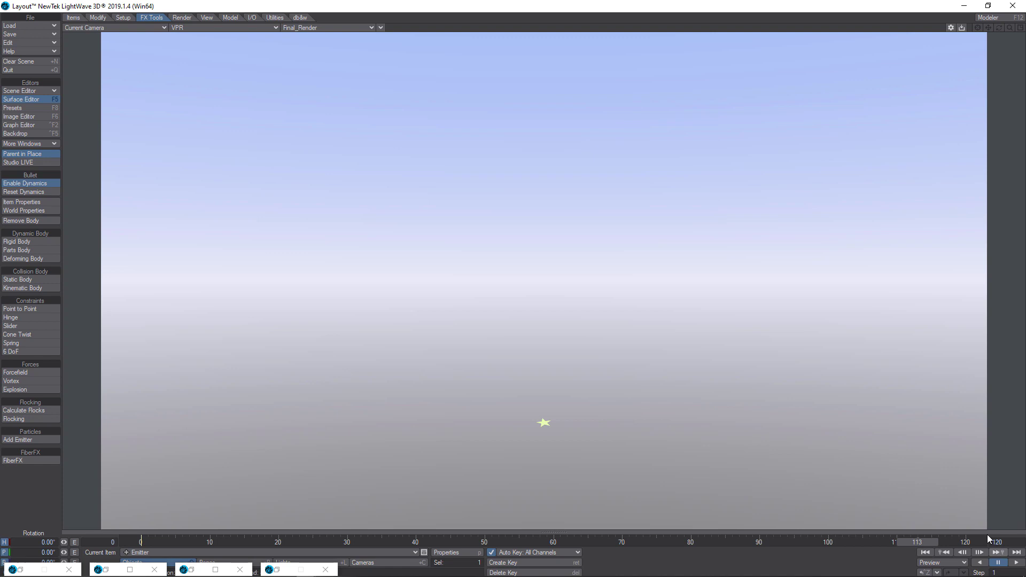